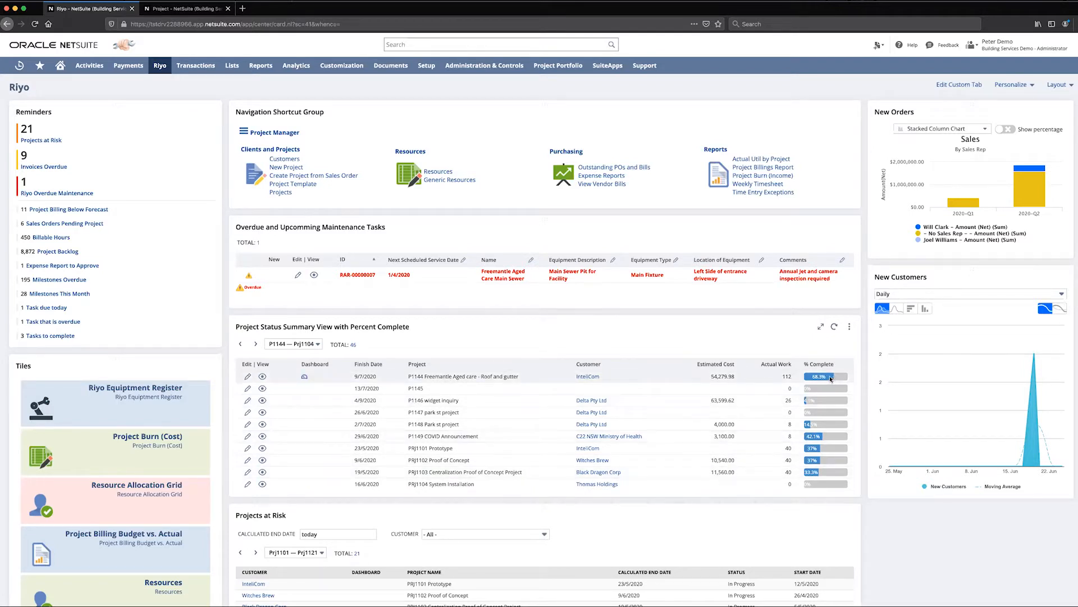
# - Open project P1144 Freemantle Aged care - Roof and gutter and view the Riyo job messages of its Stage 1 - Roof Capping task
pyautogui.click(262, 378)
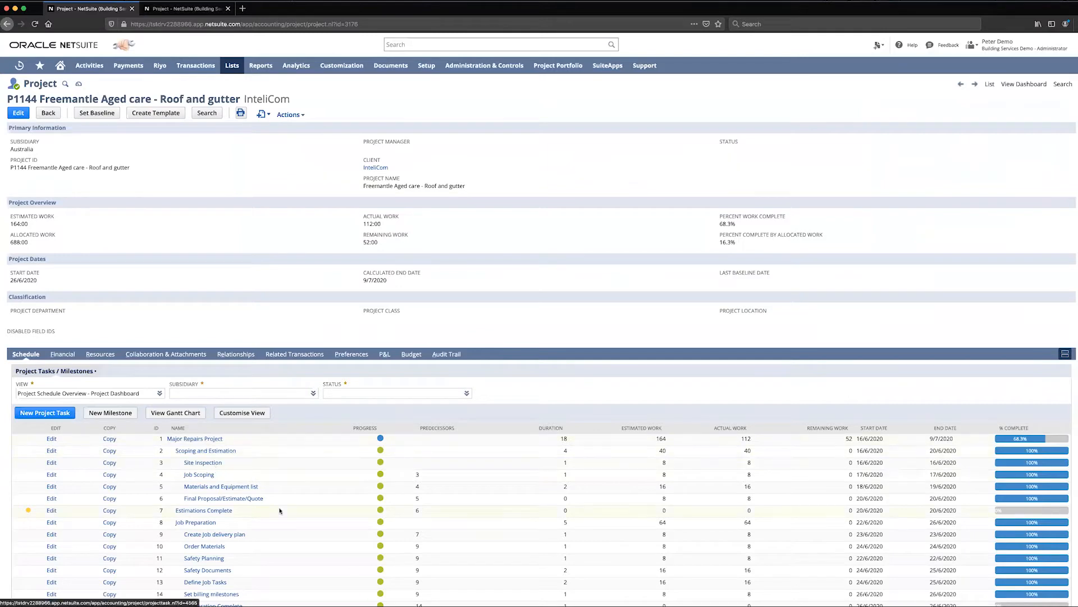
pyautogui.scroll(-2, 280, 509)
pyautogui.scroll(-5, 280, 509)
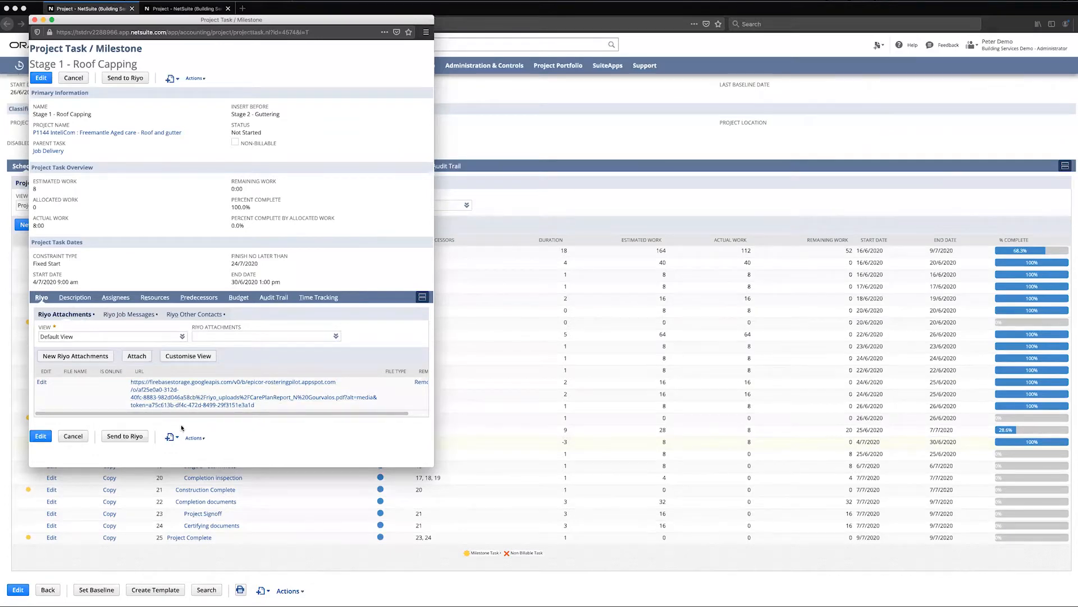
pyautogui.click(129, 314)
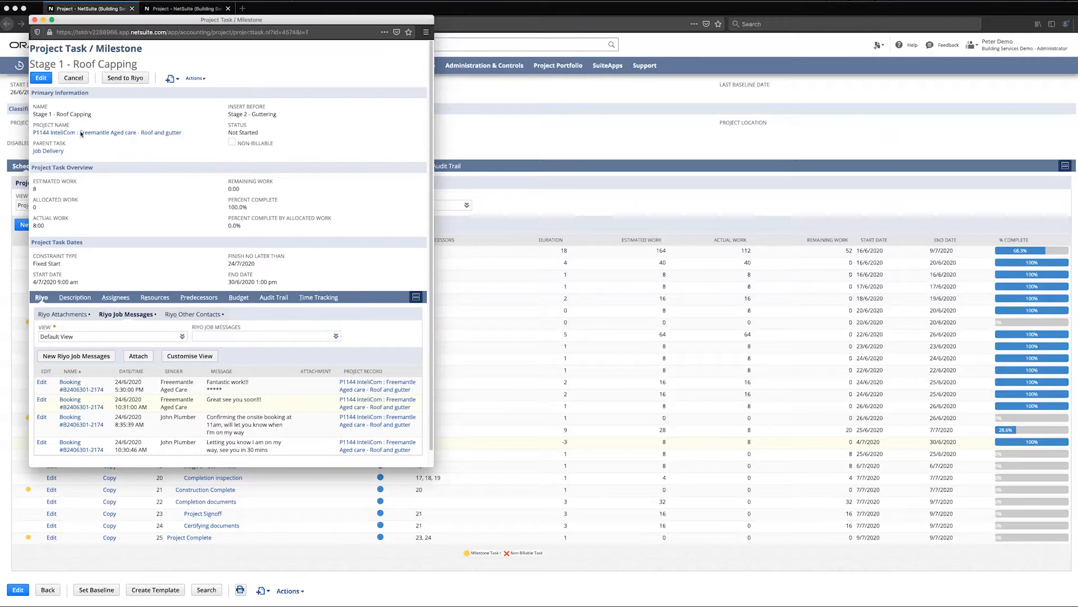
# - Close the Roof Capping task and view the job messages and assignees of the Stage 2 - Guttering task
pyautogui.click(74, 78)
pyautogui.click(214, 456)
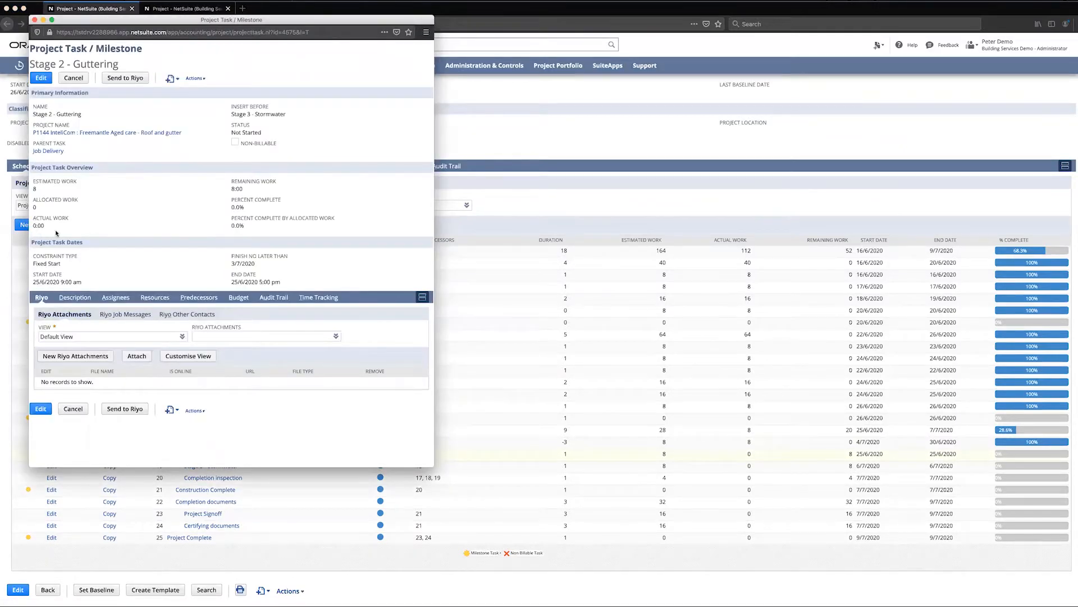
pyautogui.click(138, 316)
pyautogui.click(116, 297)
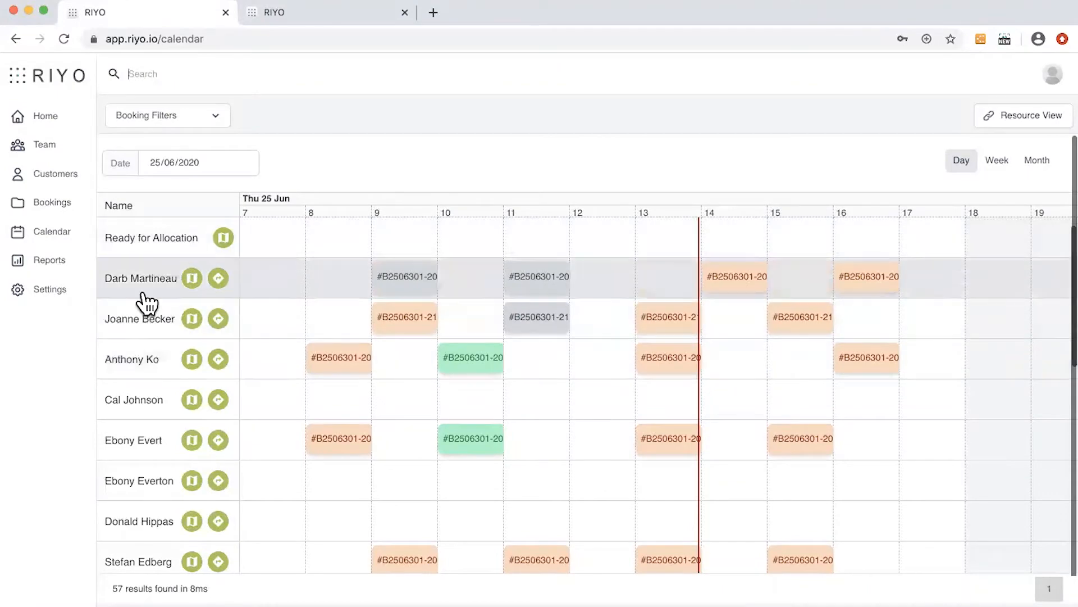
# - Switch to the RIYO calendar and review the day's bookings across all technician rows
pyautogui.scroll(-2, 145, 399)
pyautogui.scroll(-3, 140, 359)
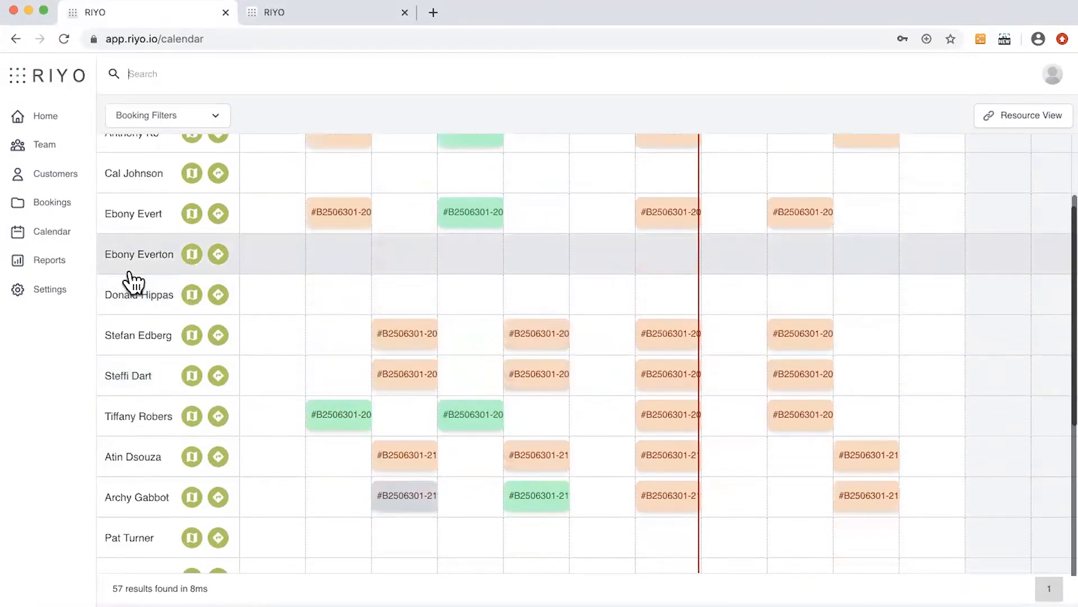
pyautogui.scroll(-2, 133, 281)
pyautogui.scroll(5, 133, 281)
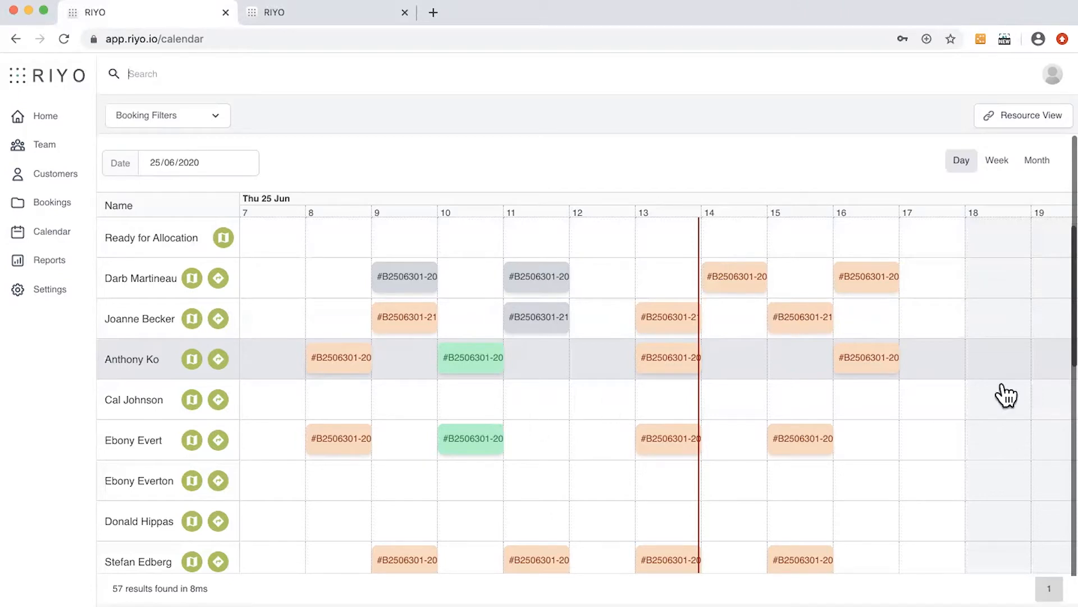
# - Review the first listed resource's contact details and skill labels on the resources page
pyautogui.click(268, 12)
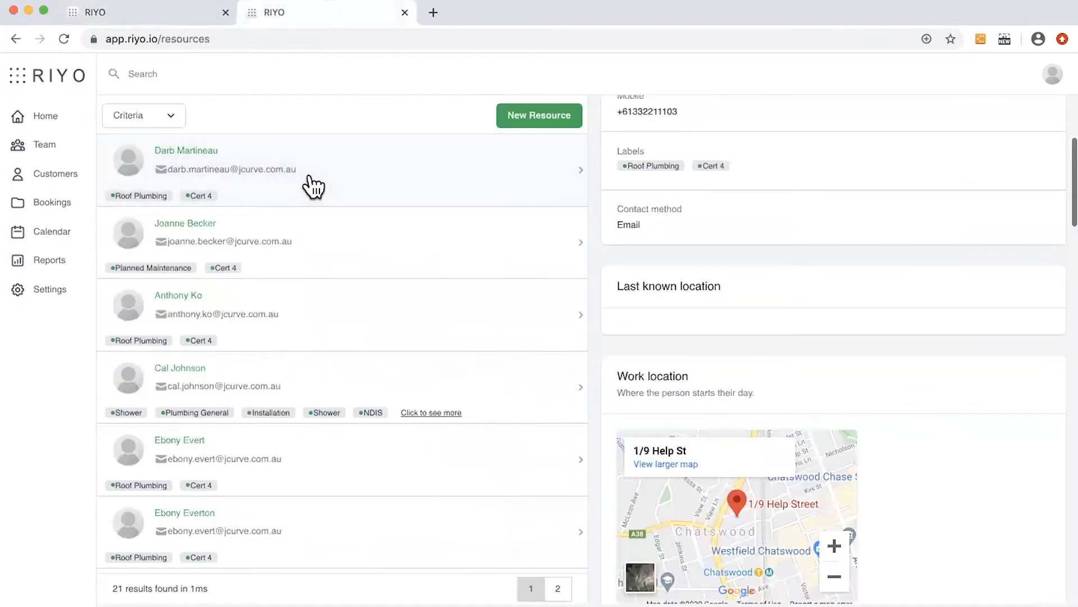
pyautogui.scroll(5, 967, 260)
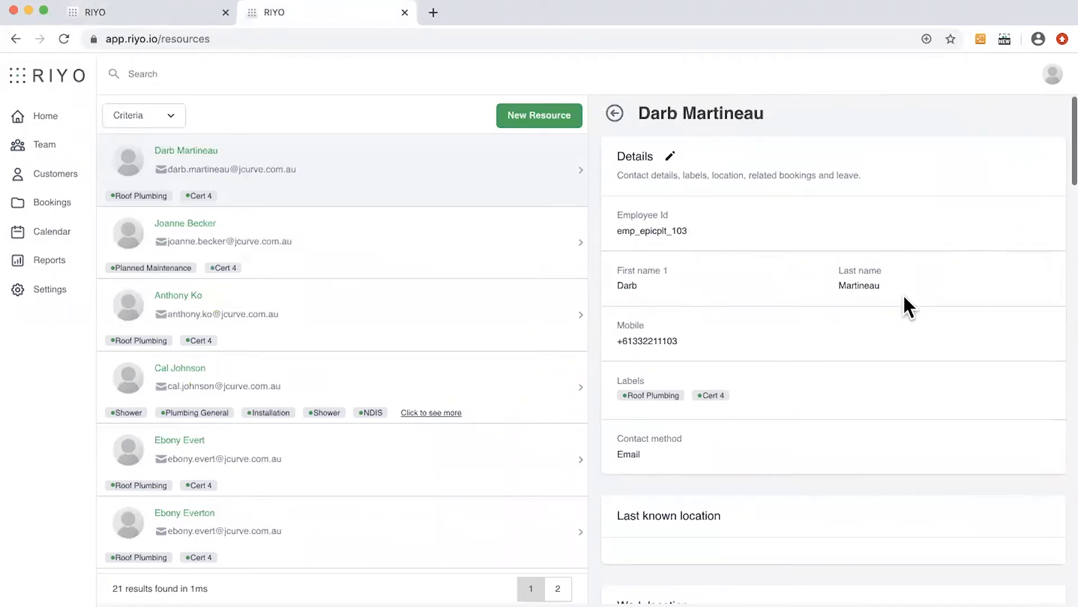
pyautogui.scroll(-1, 861, 311)
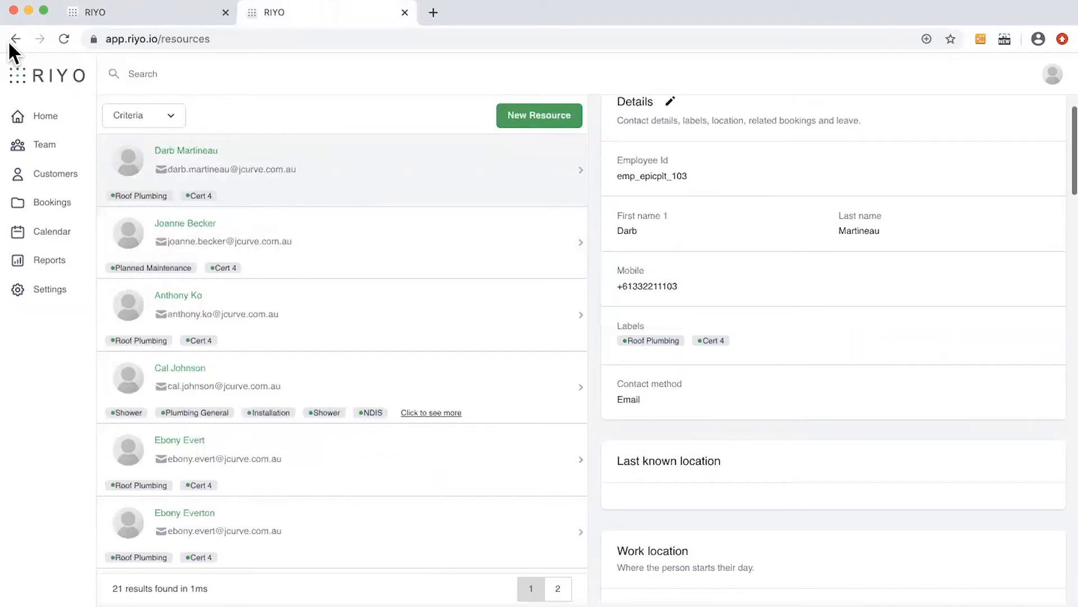
# - Return to the calendar, inspect the labels of the first technician's 16:00 booking, and close it
pyautogui.click(96, 12)
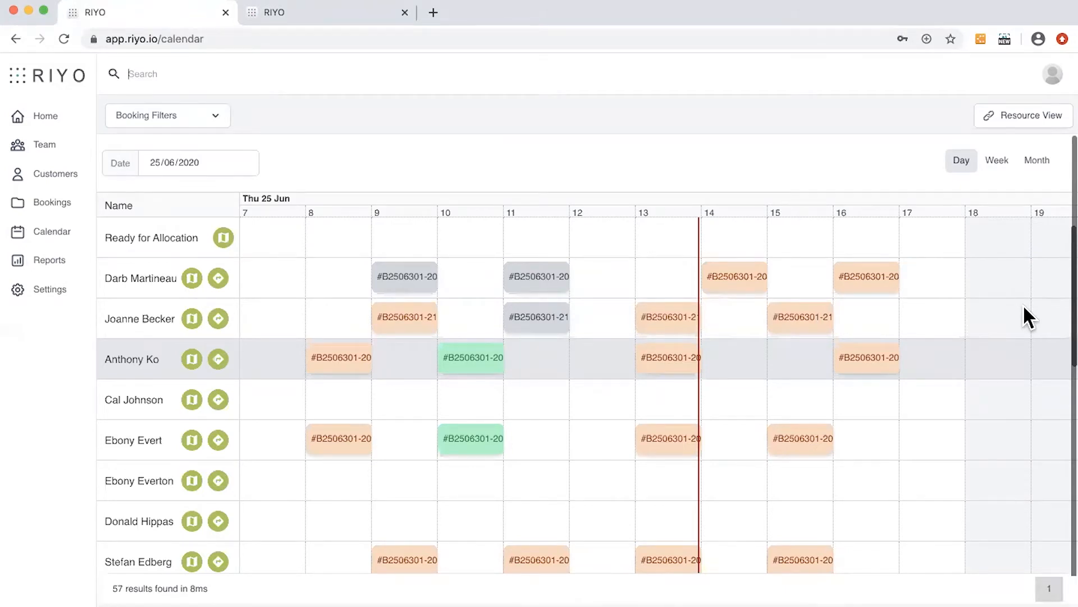
pyautogui.click(885, 279)
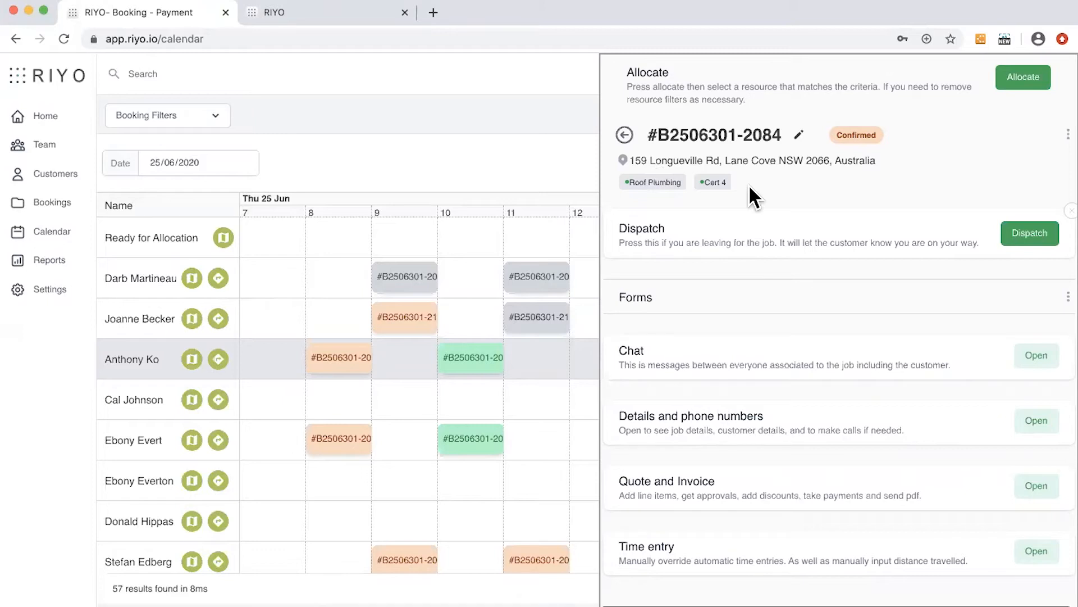
pyautogui.click(625, 135)
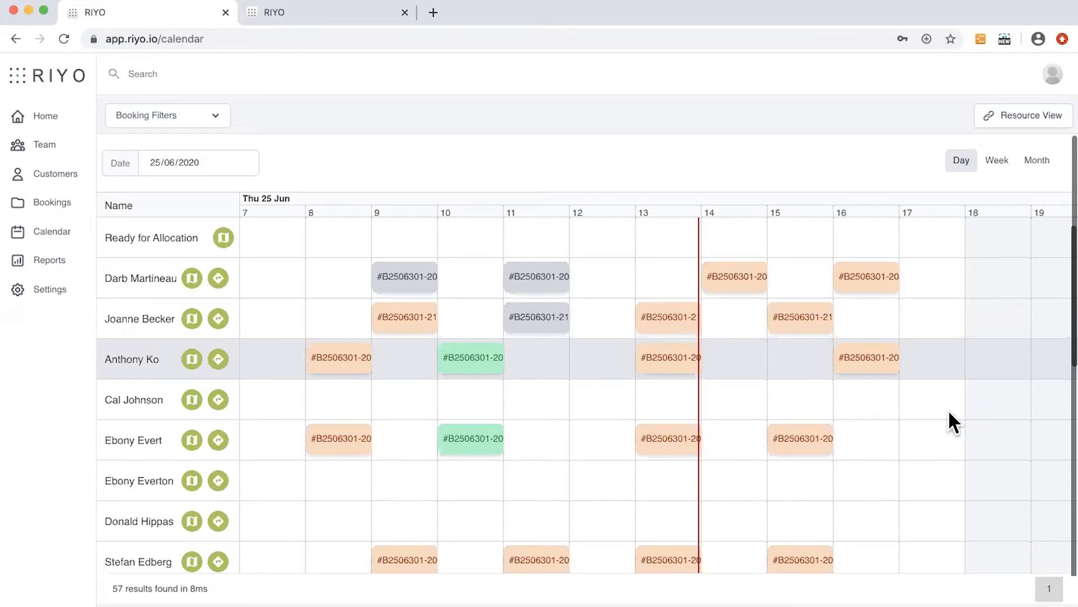
# - Go back to the first resource's record and examine the work location map
pyautogui.click(272, 11)
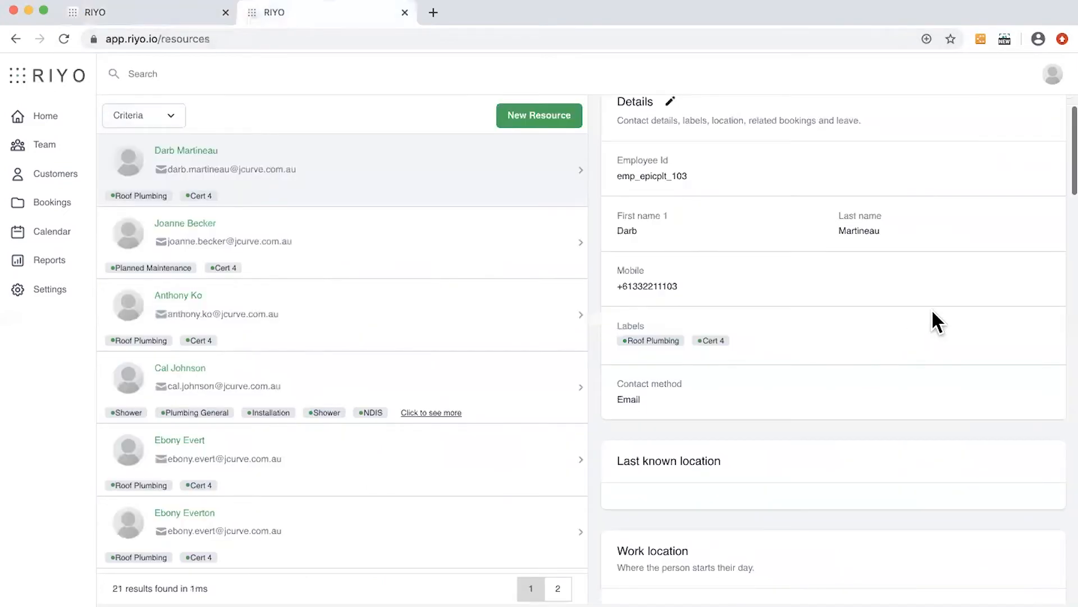
pyautogui.scroll(-6, 931, 314)
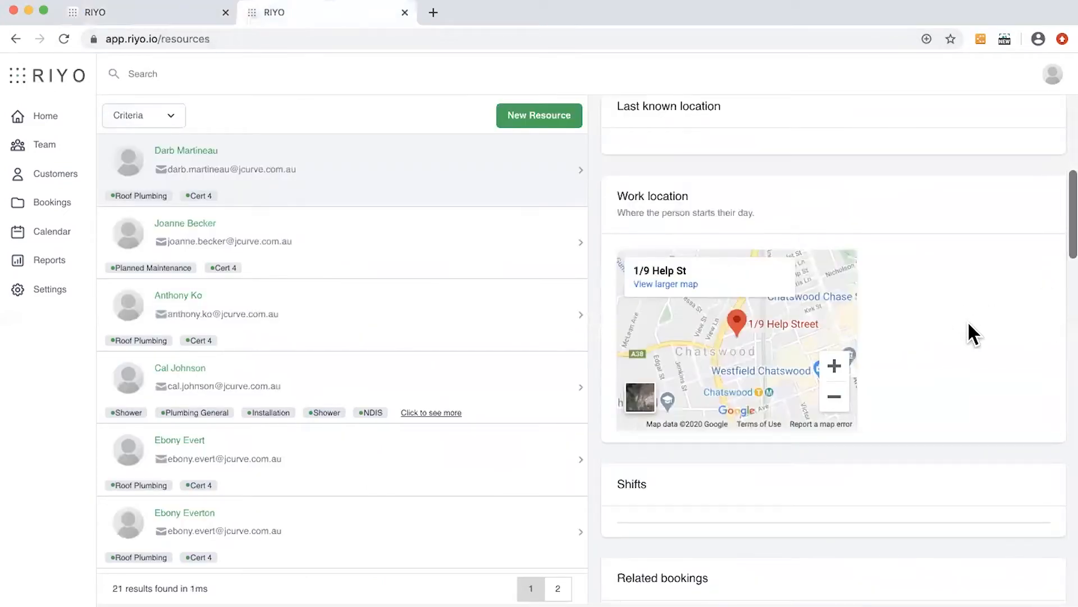
pyautogui.scroll(-1, 948, 283)
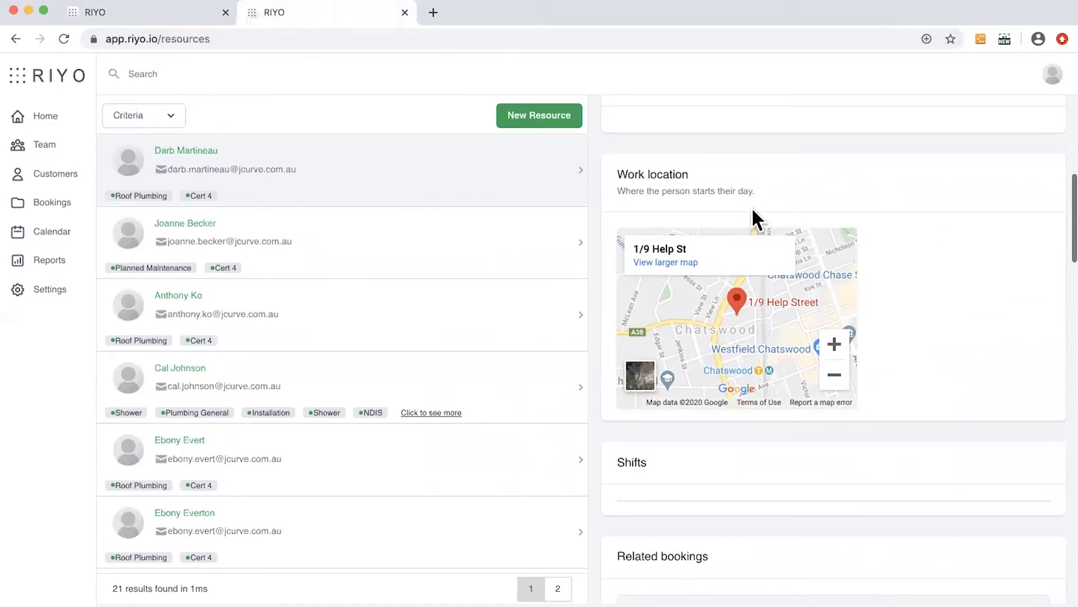
# - Search the calendar bookings by a technician's first name and review the matching jobs
pyautogui.click(153, 13)
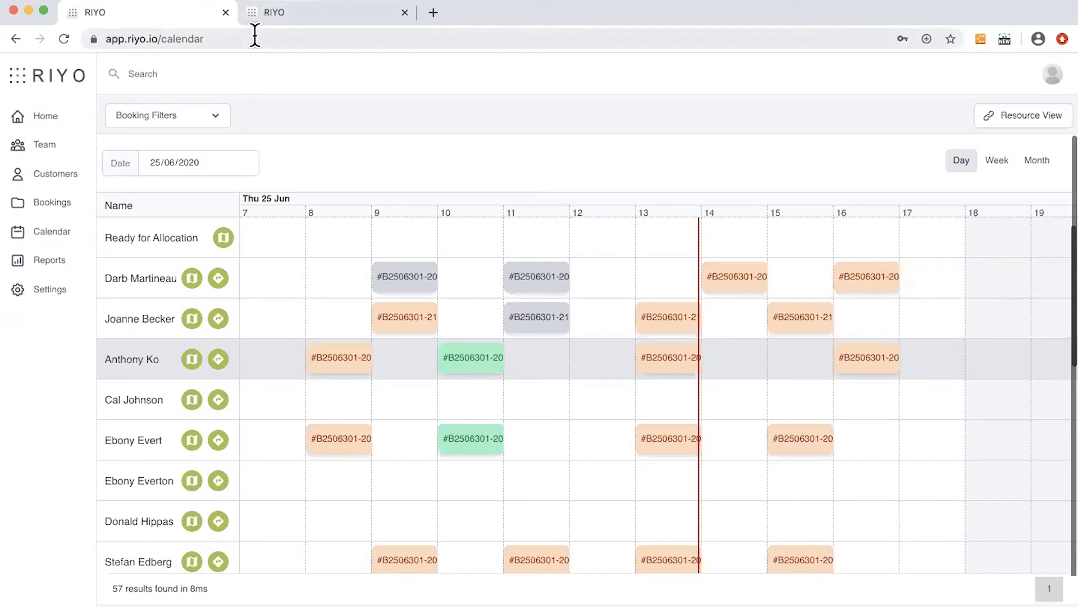
pyautogui.click(181, 74)
pyautogui.write('ebony')
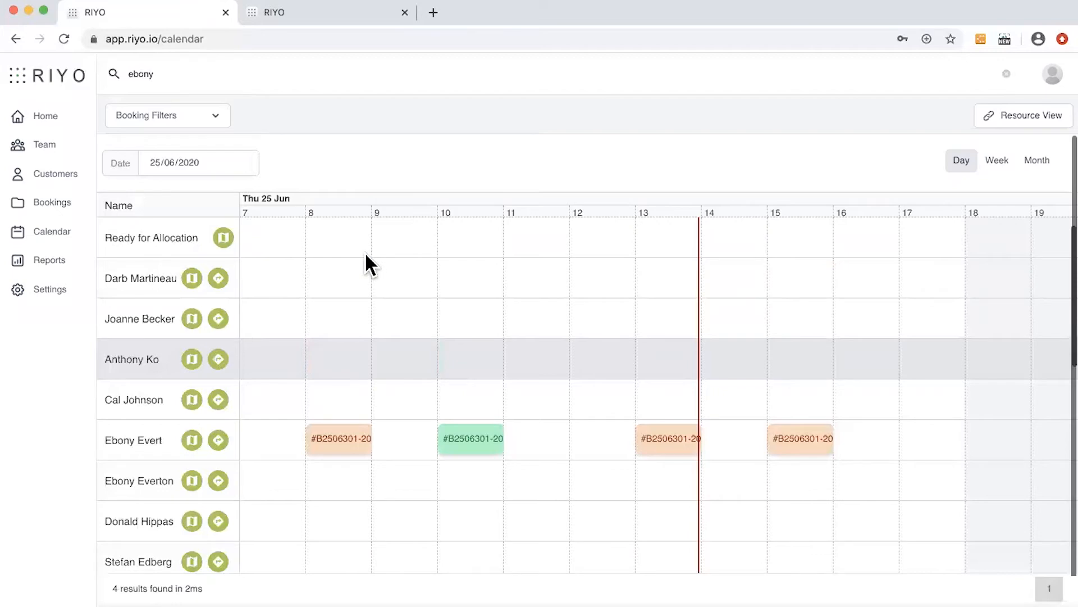
pyautogui.scroll(-3, 407, 360)
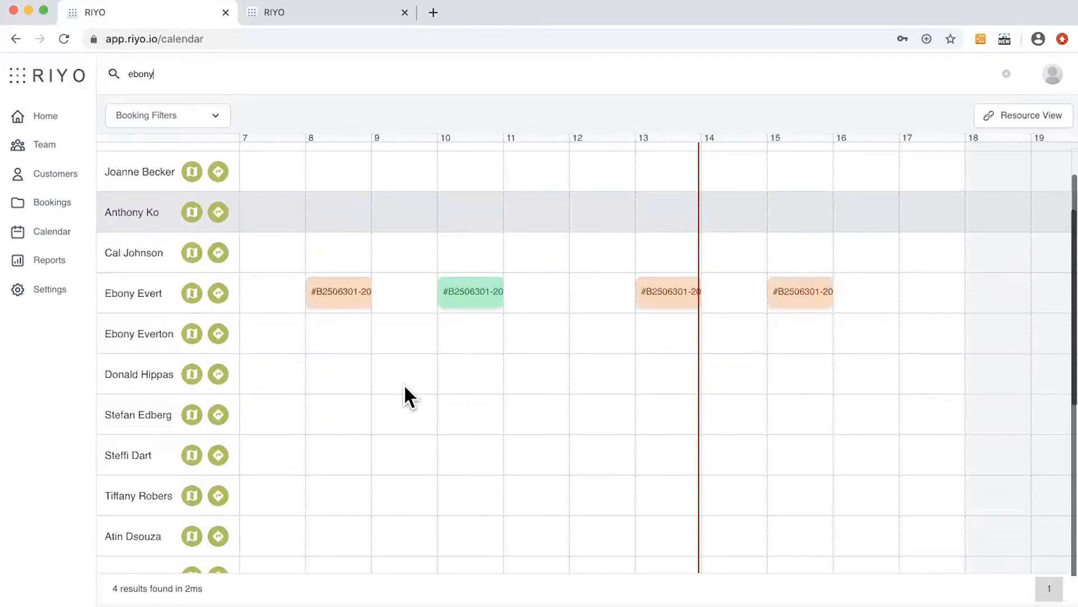
pyautogui.scroll(3, 405, 387)
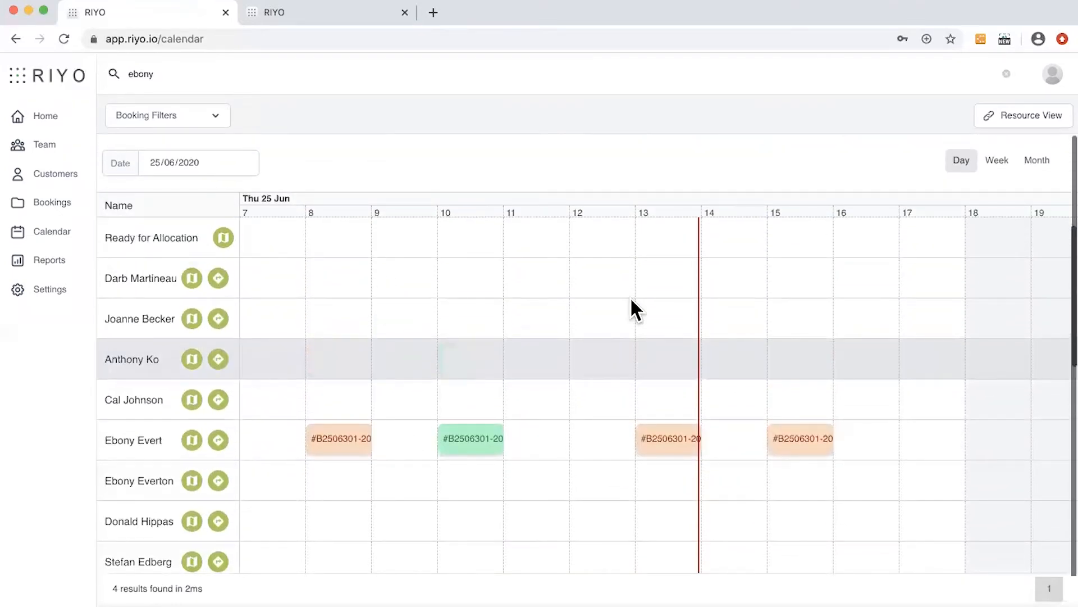
# - Replace the calendar search with "planned main"
pyautogui.press('super+a')
pyautogui.press('BackSpace')
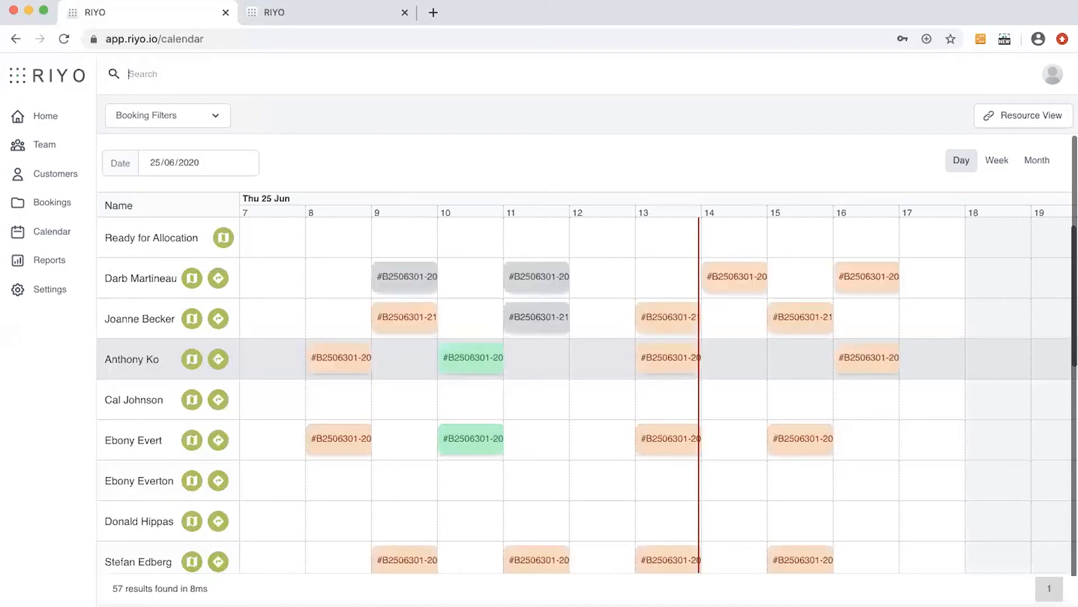
pyautogui.write('planned ma')
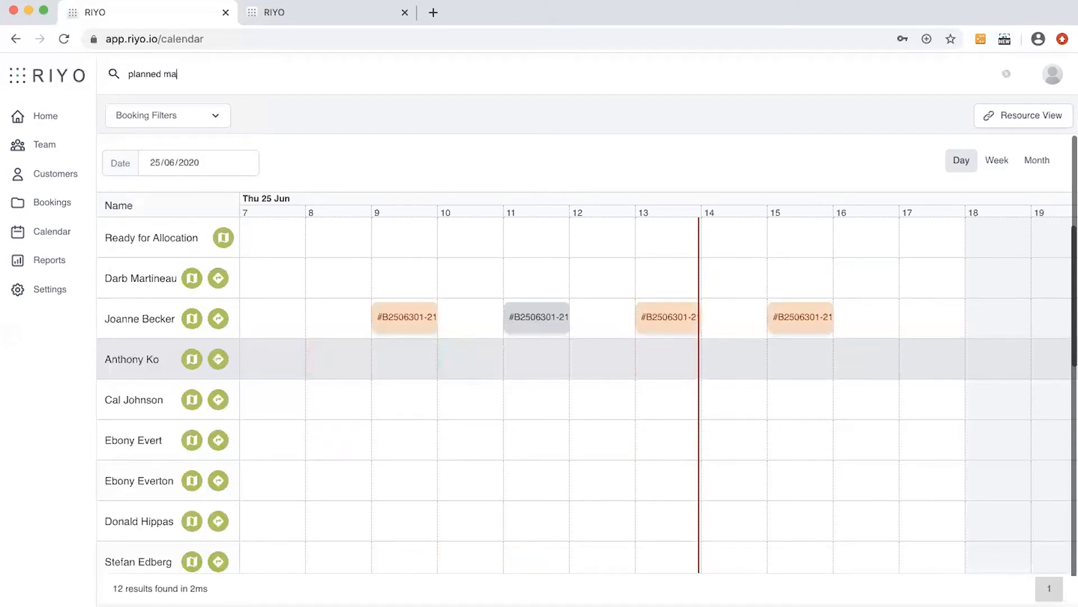
pyautogui.write('s')
pyautogui.press('BackSpace')
pyautogui.write('in')
# - Review the matching planned maintenance bookings, check the labels of the second technician's 15:00 booking, and close it
pyautogui.scroll(-4, 542, 409)
pyautogui.scroll(-2, 708, 342)
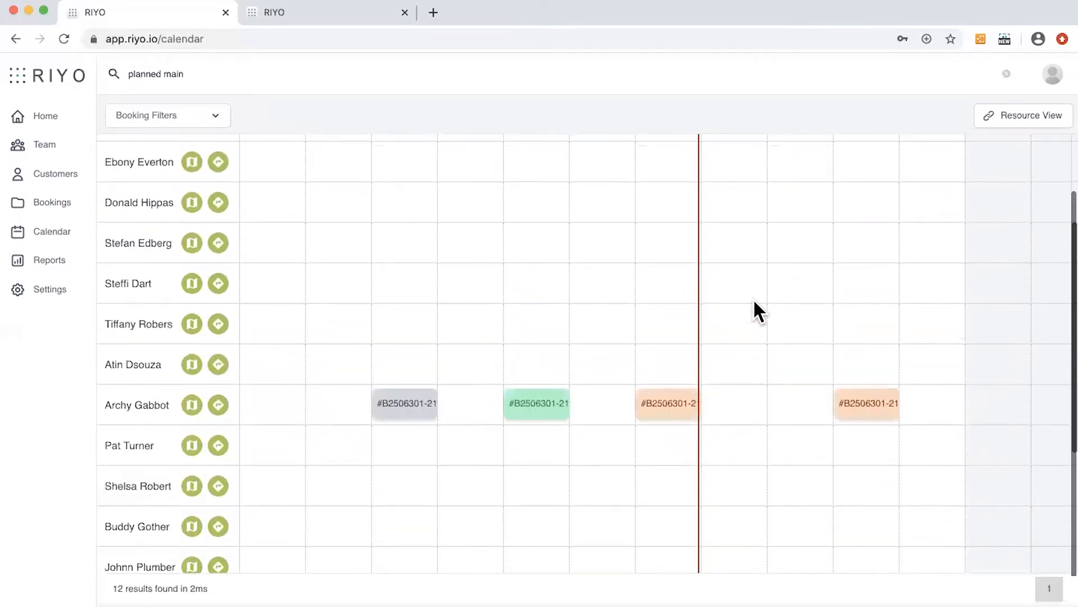
pyautogui.scroll(6, 753, 308)
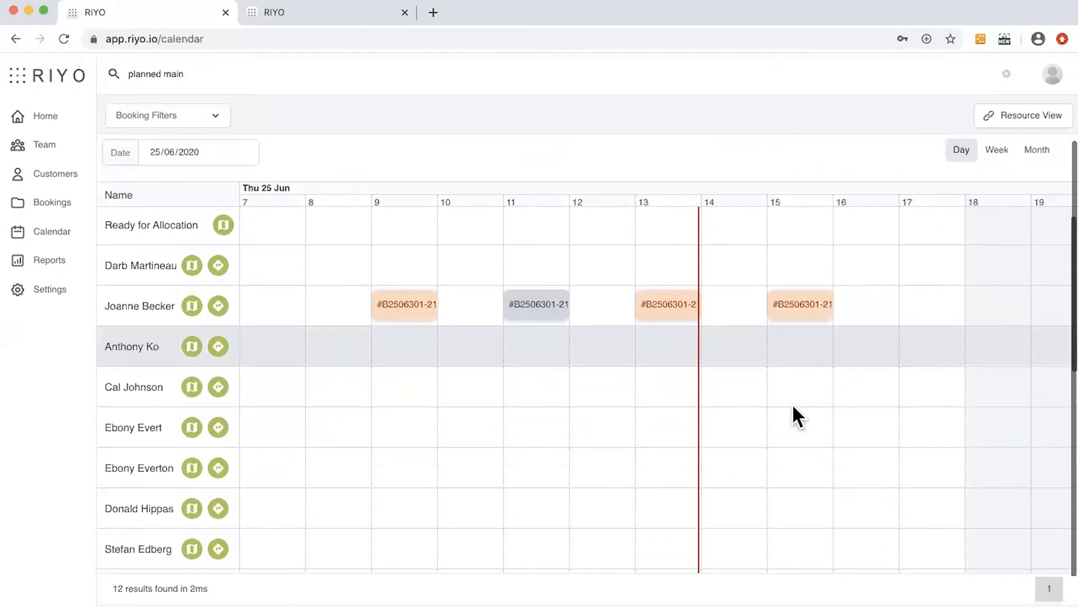
pyautogui.click(804, 306)
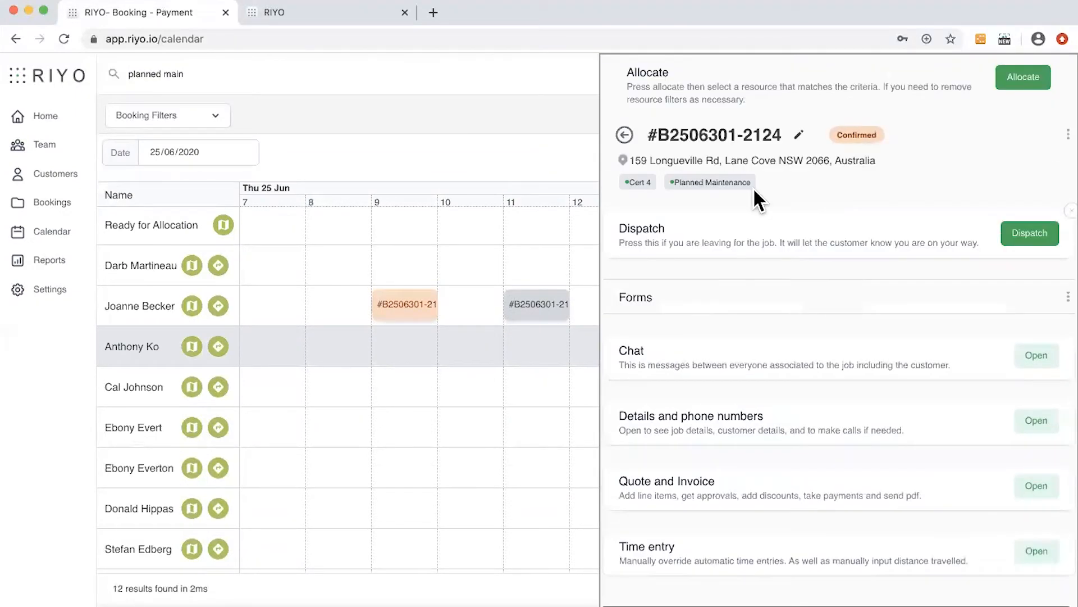
pyautogui.click(623, 135)
# - Search the calendar bookings for the suburb "chatswood"
pyautogui.click(203, 70)
pyautogui.press('super+a')
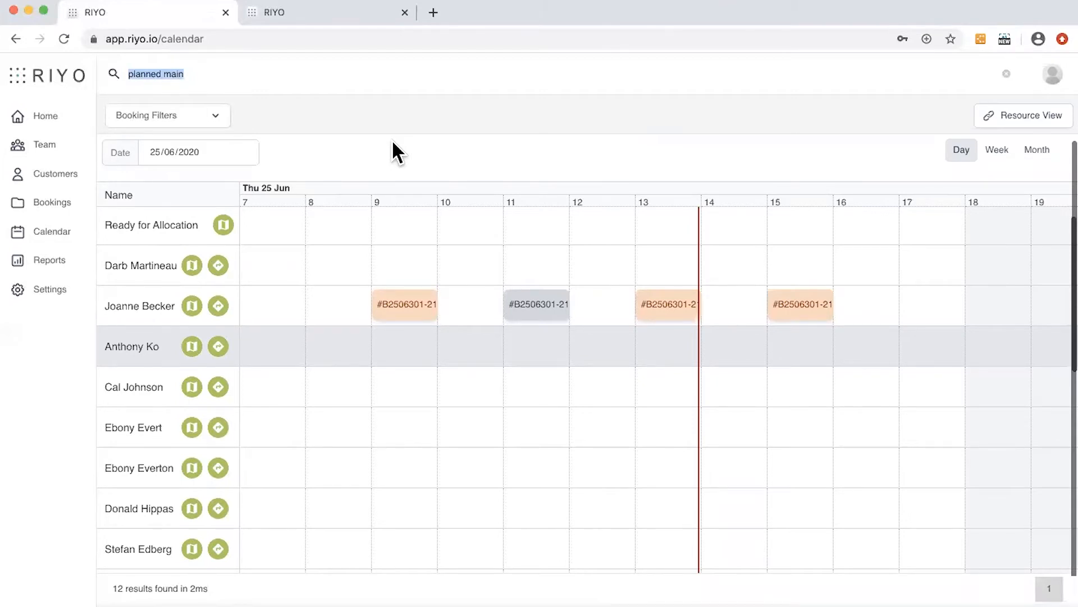
pyautogui.write('chatsw')
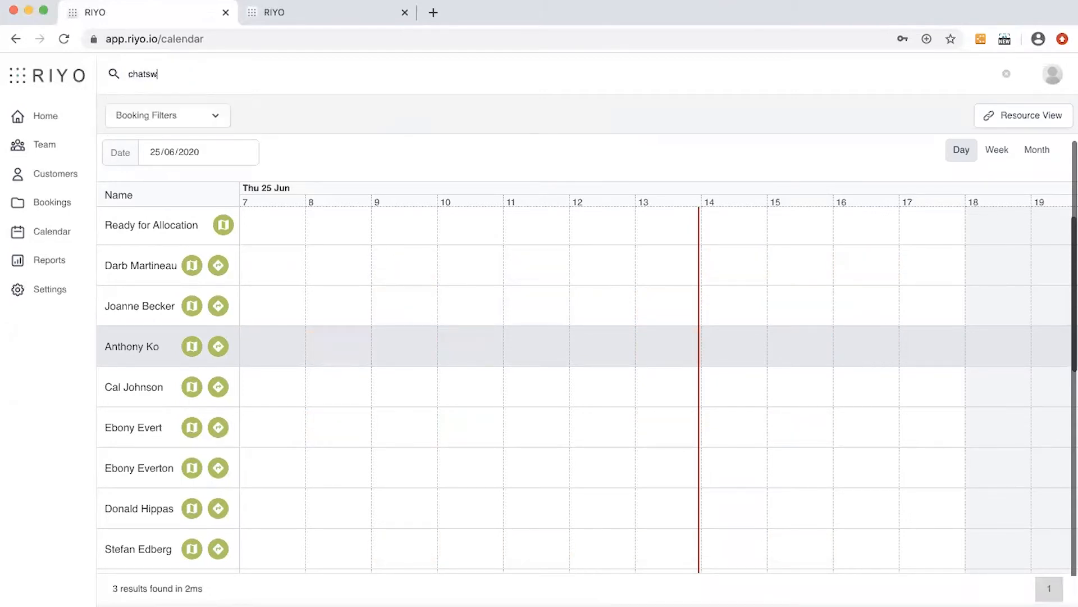
pyautogui.write('ood')
# - Open the matching 13:00 booking to check its job address and close it
pyautogui.scroll(-4, 492, 316)
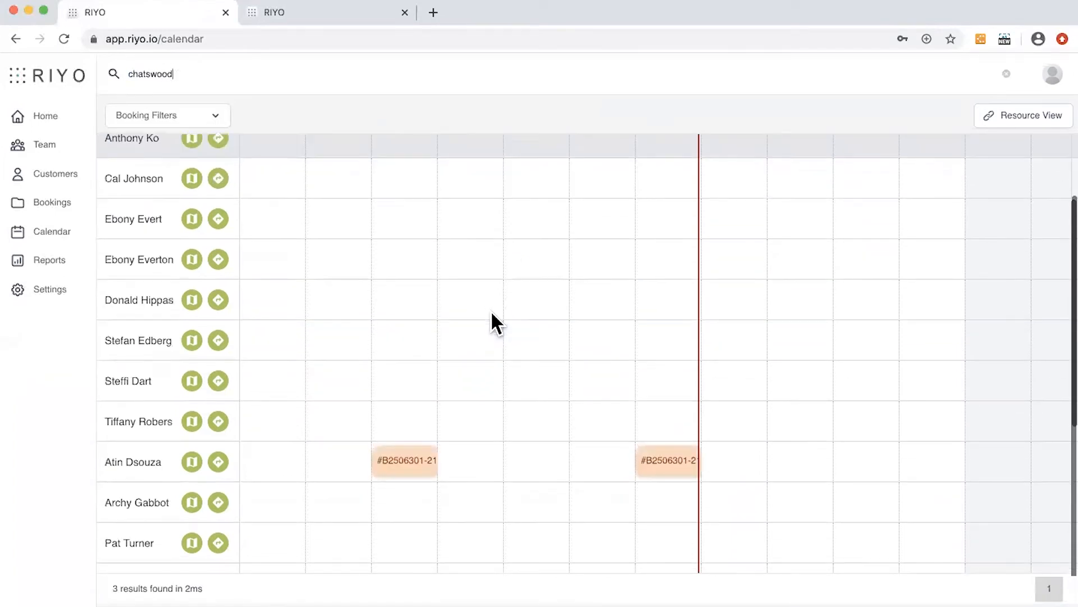
pyautogui.scroll(-2, 490, 310)
pyautogui.click(674, 349)
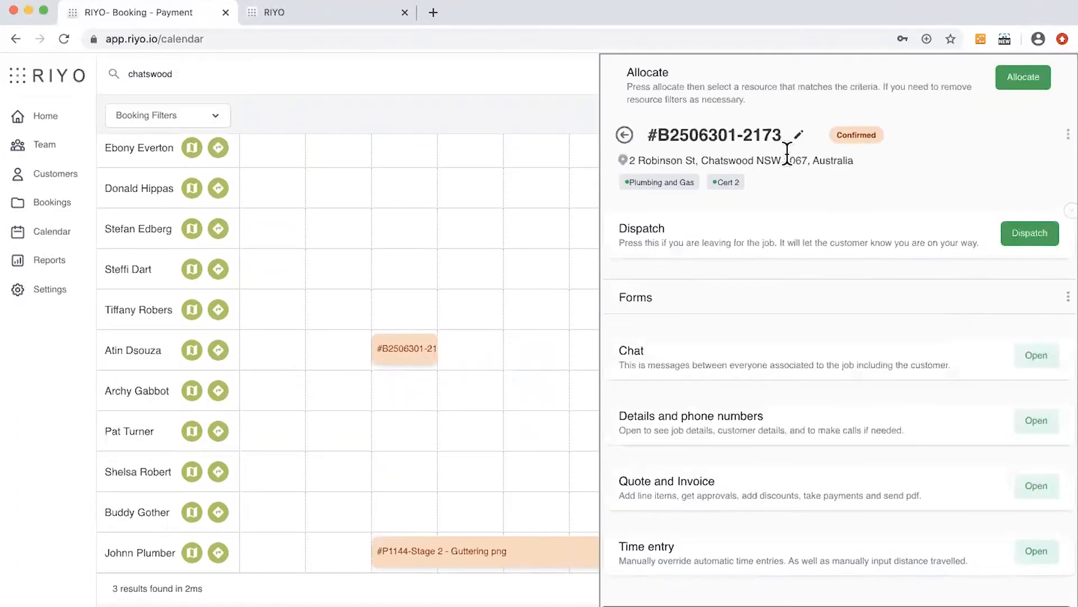
pyautogui.click(624, 135)
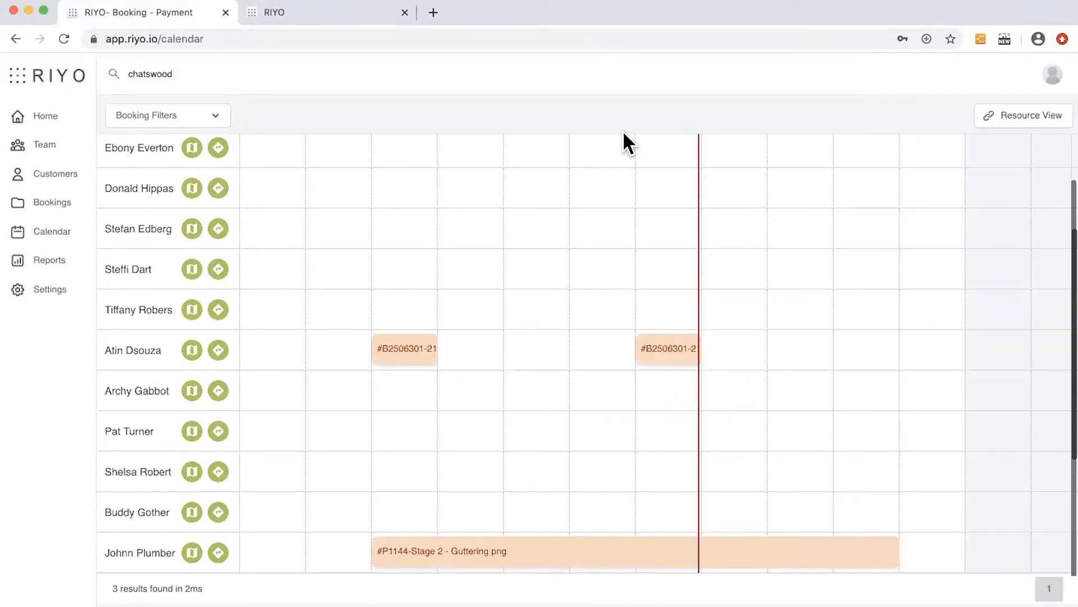
# - Clear the calendar search to show all bookings from the first row
pyautogui.click(193, 73)
pyautogui.press('super+a')
pyautogui.press('BackSpace')
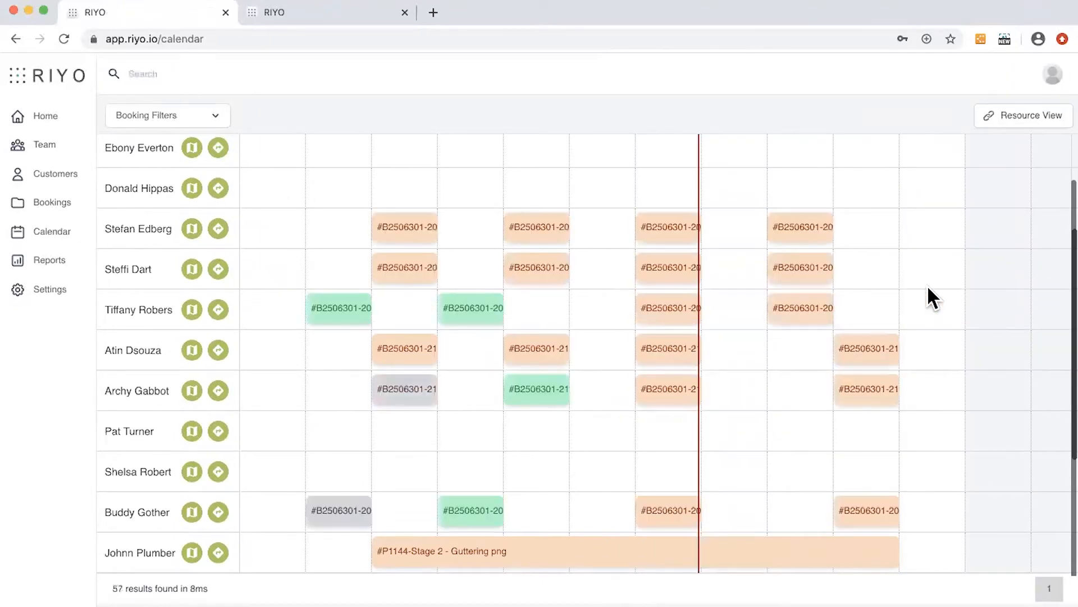
pyautogui.scroll(3, 930, 295)
pyautogui.scroll(4, 927, 284)
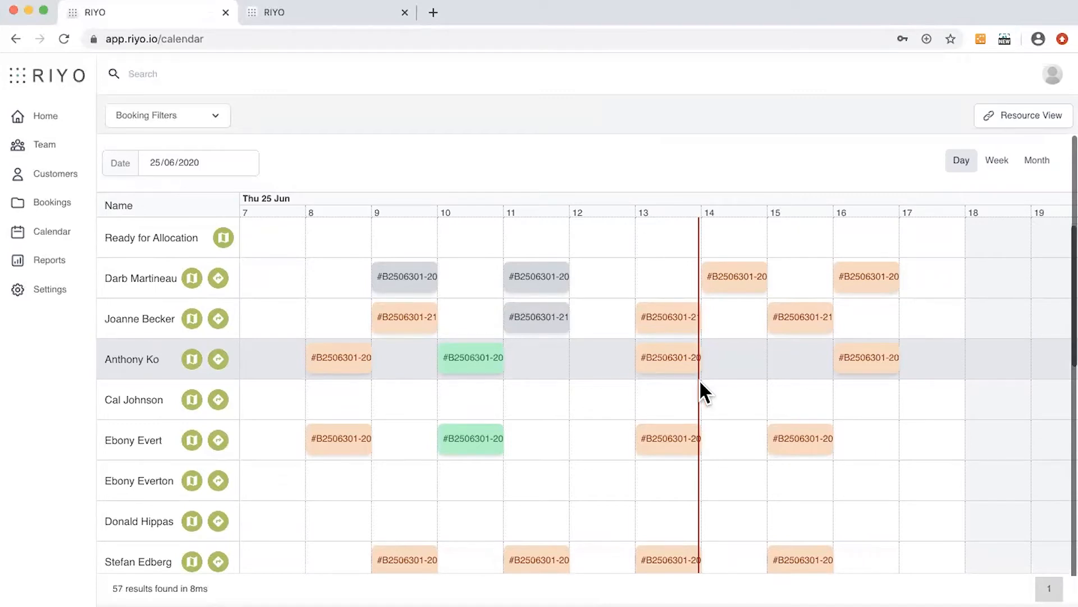
# - Check the status of the third technician's green 10:00 booking, close it, and open the second technician's grey 11:00 booking
pyautogui.moveTo(488, 361)
pyautogui.click(492, 368)
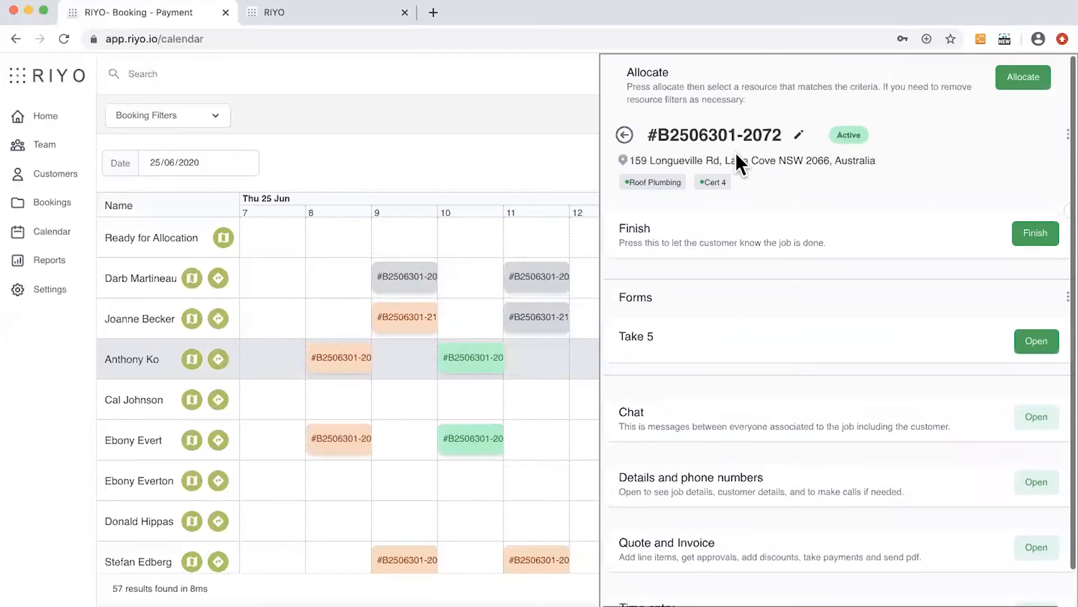
pyautogui.click(625, 135)
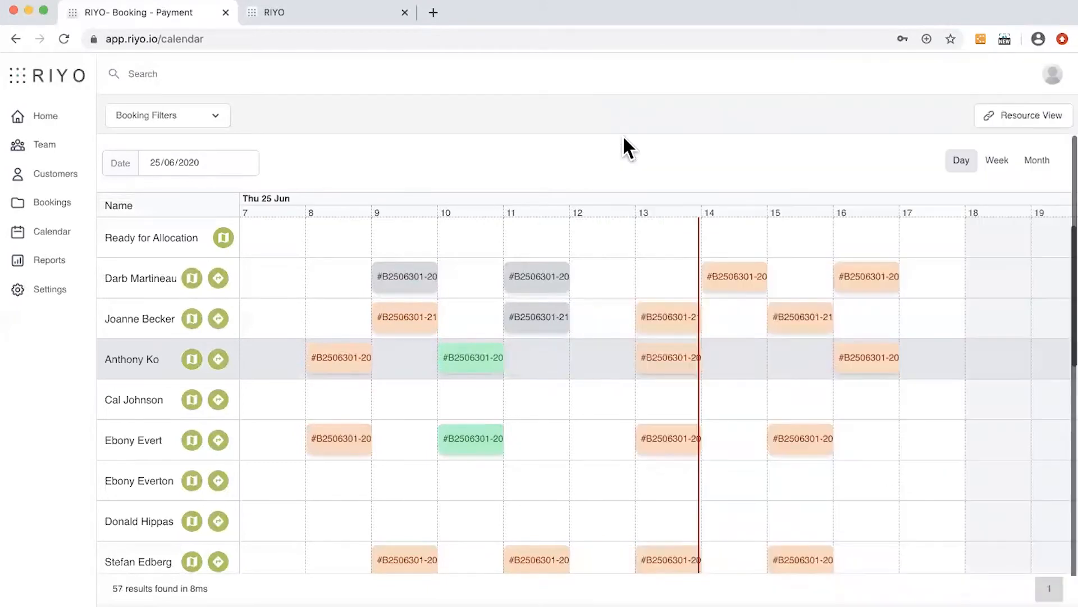
pyautogui.click(537, 332)
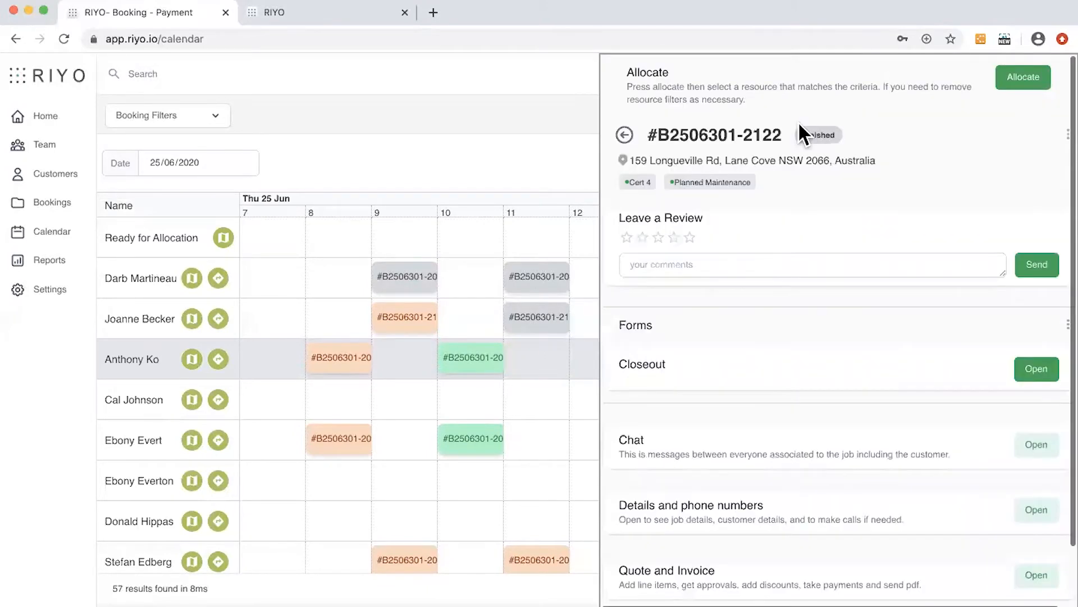
# - Close the finished booking, then check the status of the third technician's 13:00 booking and close it
pyautogui.click(622, 133)
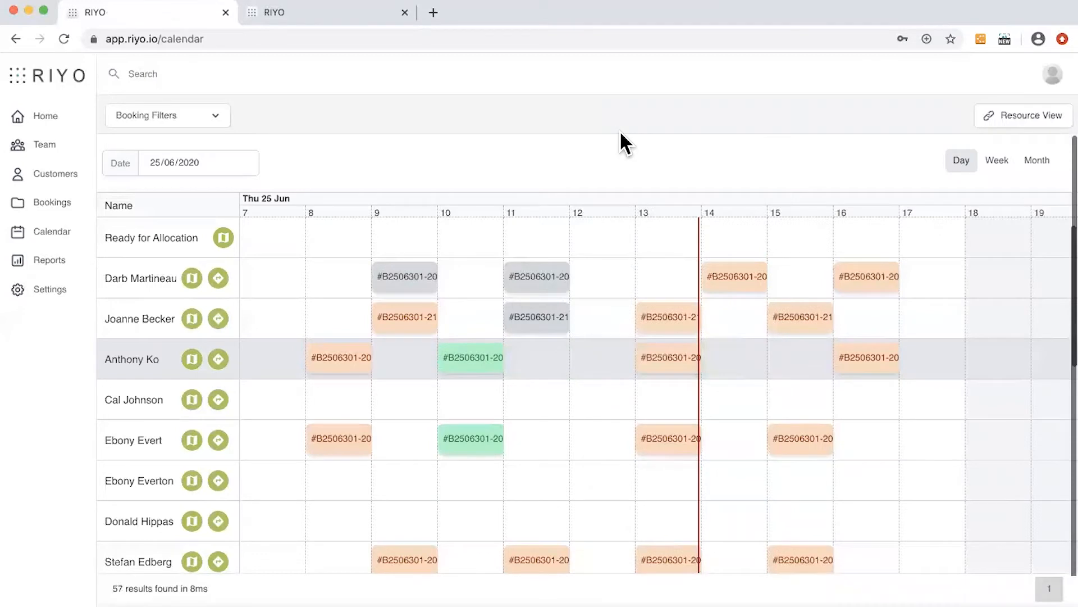
pyautogui.click(671, 357)
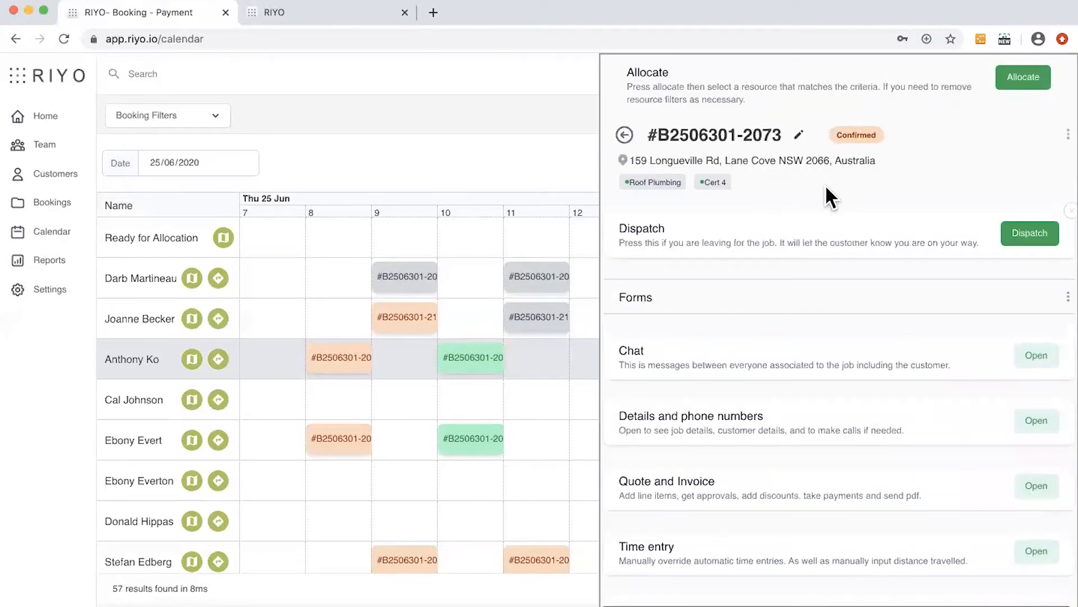
pyautogui.click(625, 135)
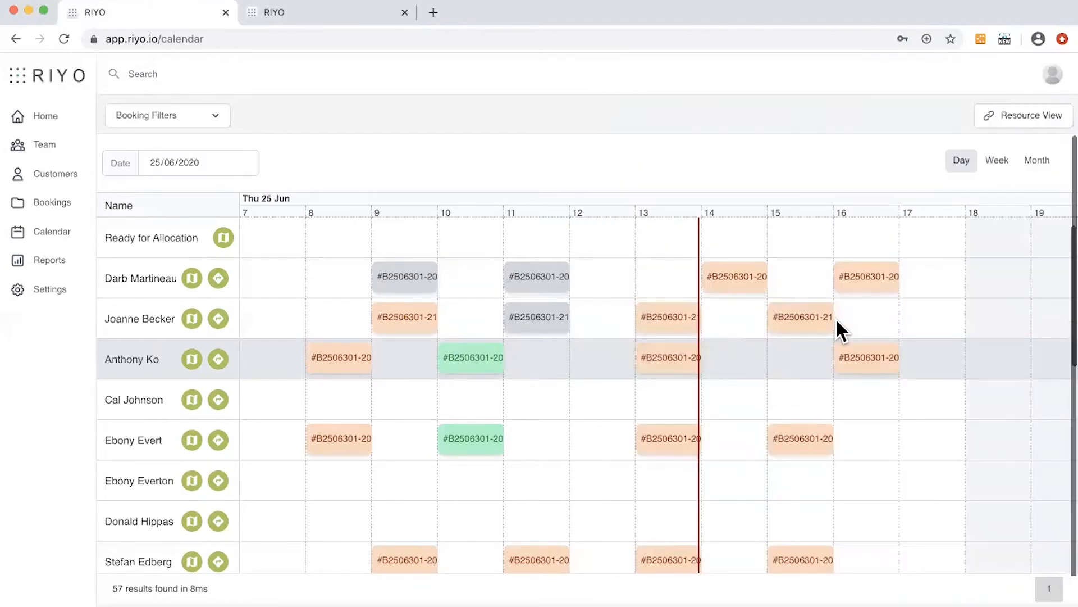
# - Look through the technicians' bookings for the day and open the all-day Stage 2 - Guttering booking
pyautogui.scroll(-5, 948, 380)
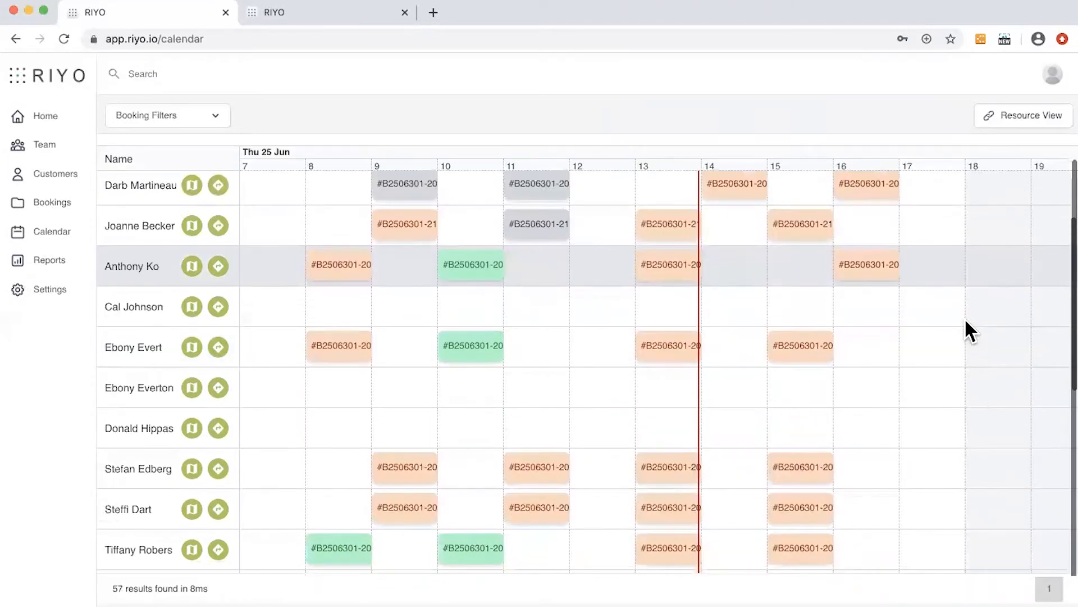
pyautogui.scroll(8, 966, 321)
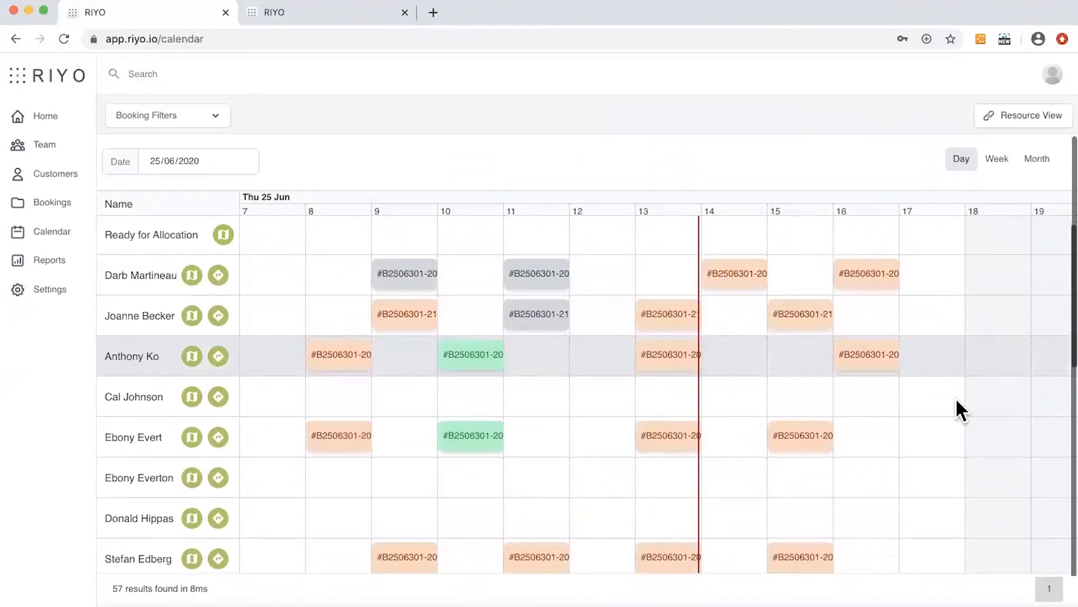
pyautogui.scroll(-4, 914, 405)
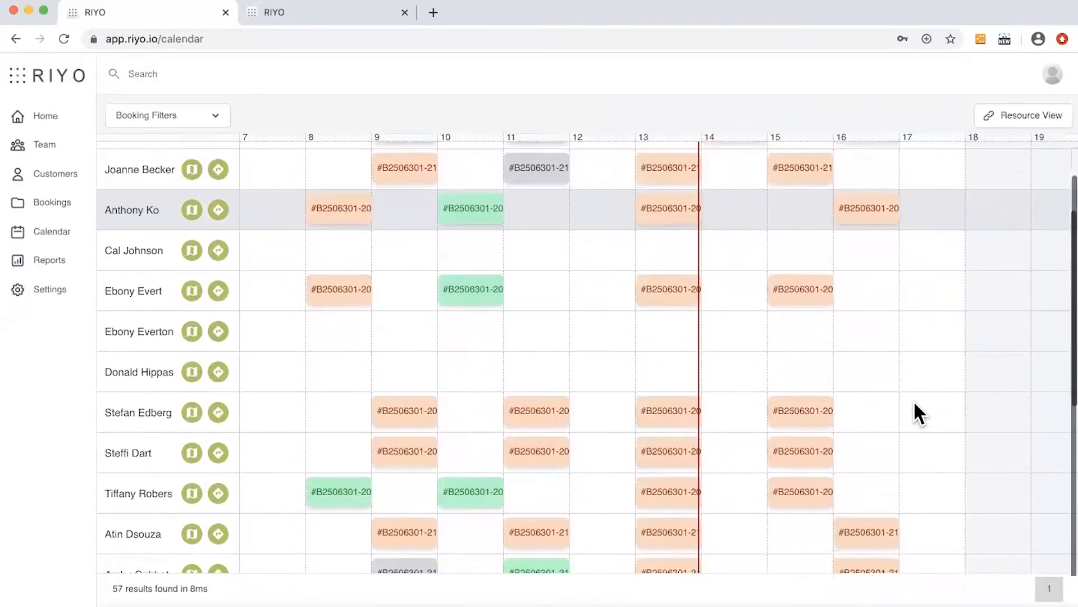
pyautogui.scroll(-3, 962, 326)
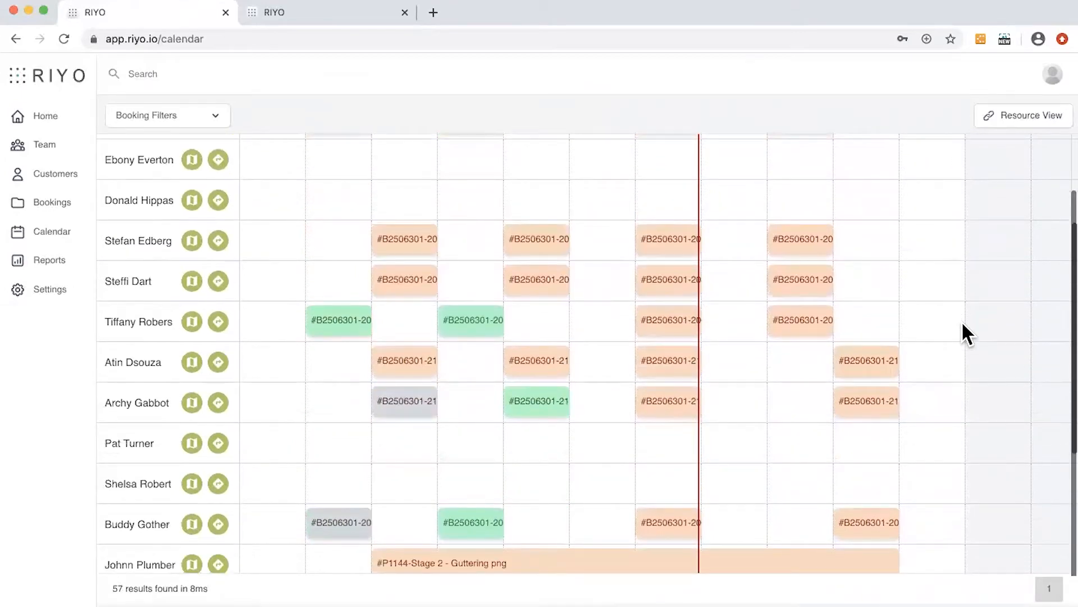
pyautogui.scroll(-4, 906, 339)
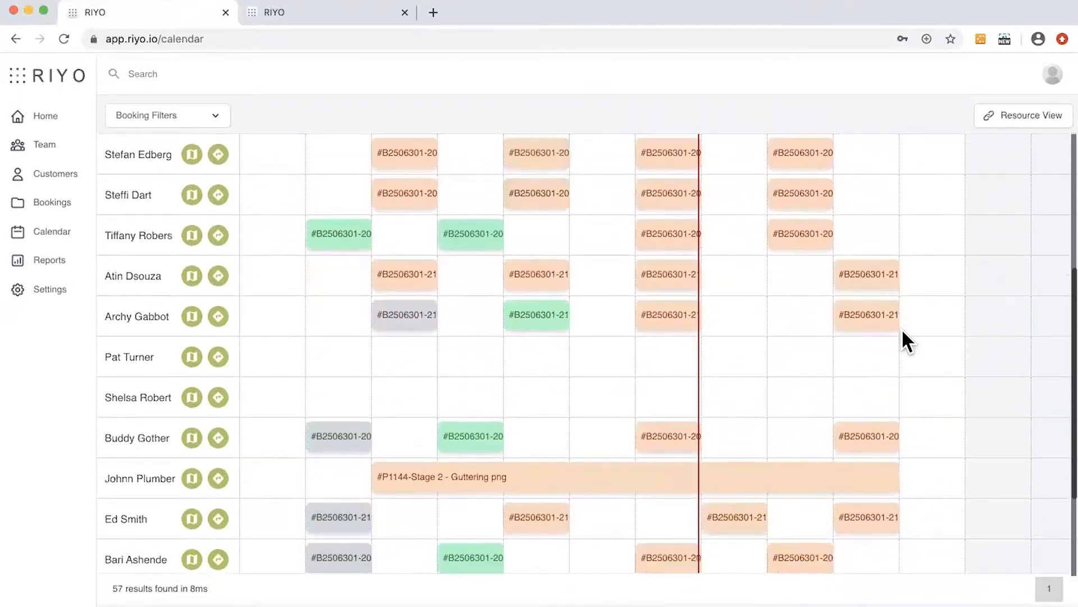
pyautogui.scroll(-1, 932, 312)
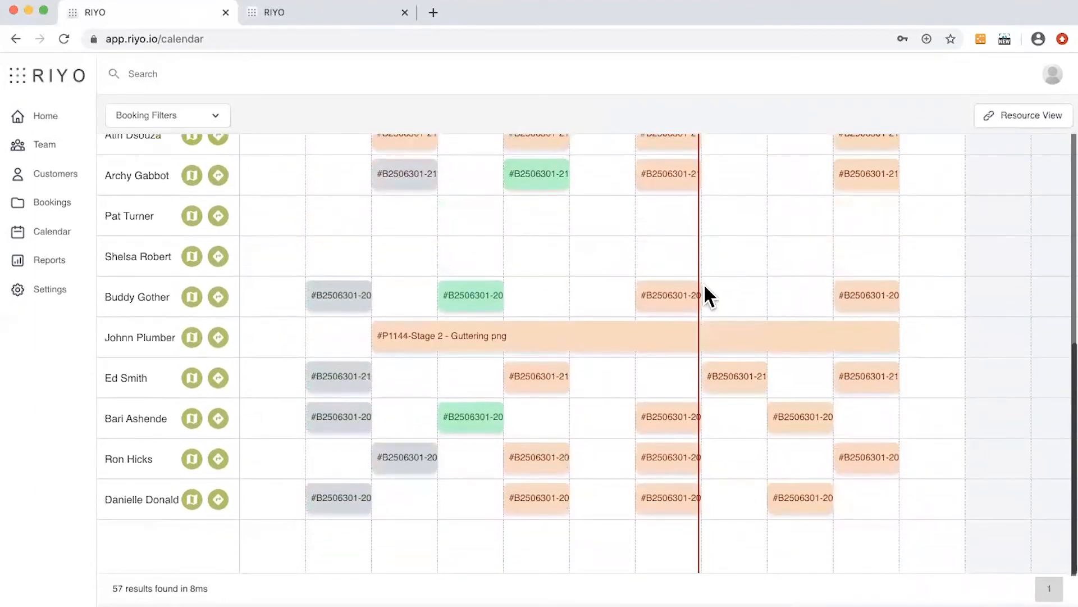
pyautogui.click(523, 349)
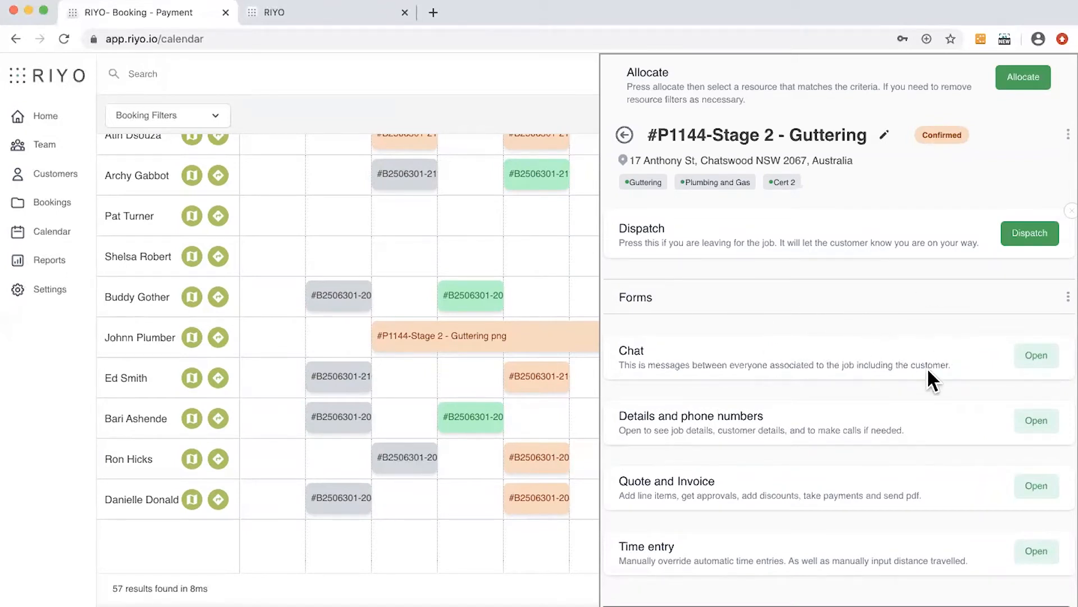
# - Send the internal-only chat message "Where are you, its getting late" on the Stage 2 - Guttering booking and close the chat
pyautogui.click(1042, 364)
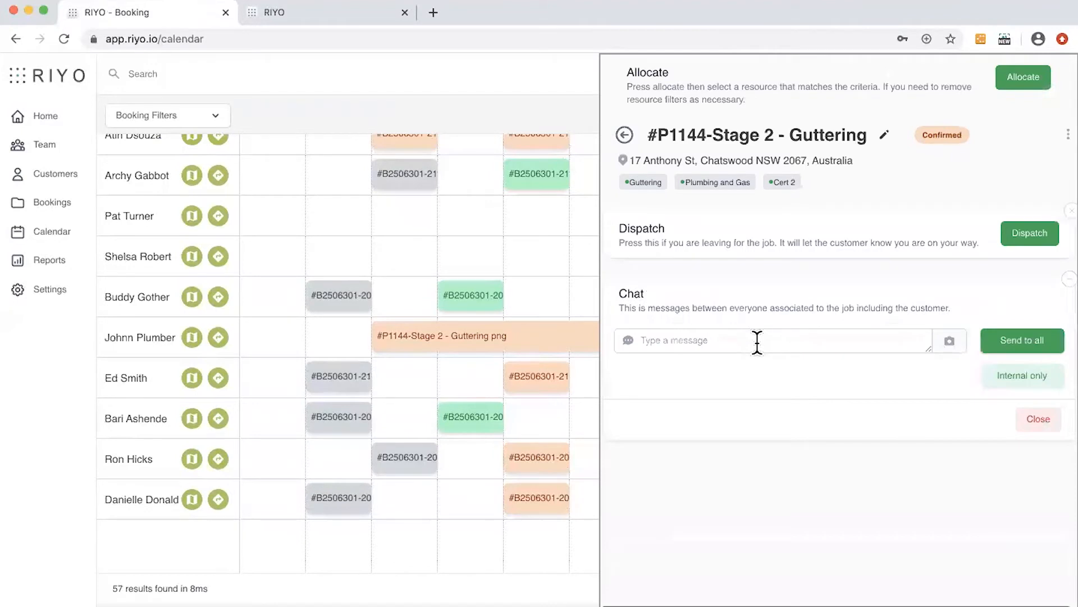
pyautogui.click(755, 339)
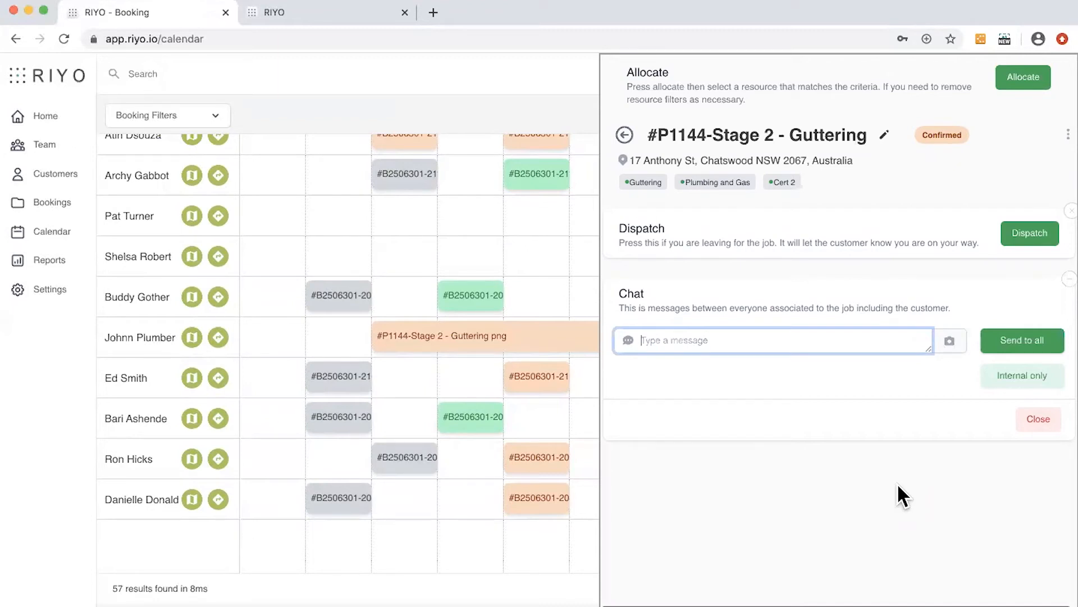
pyautogui.write('Where are you, its getting l')
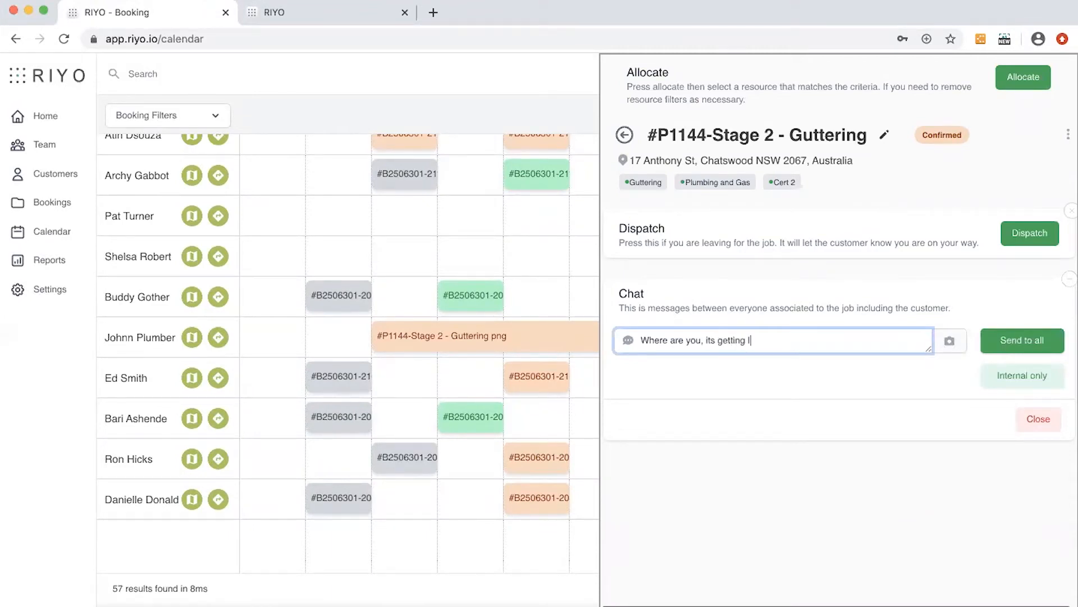
pyautogui.write('ast')
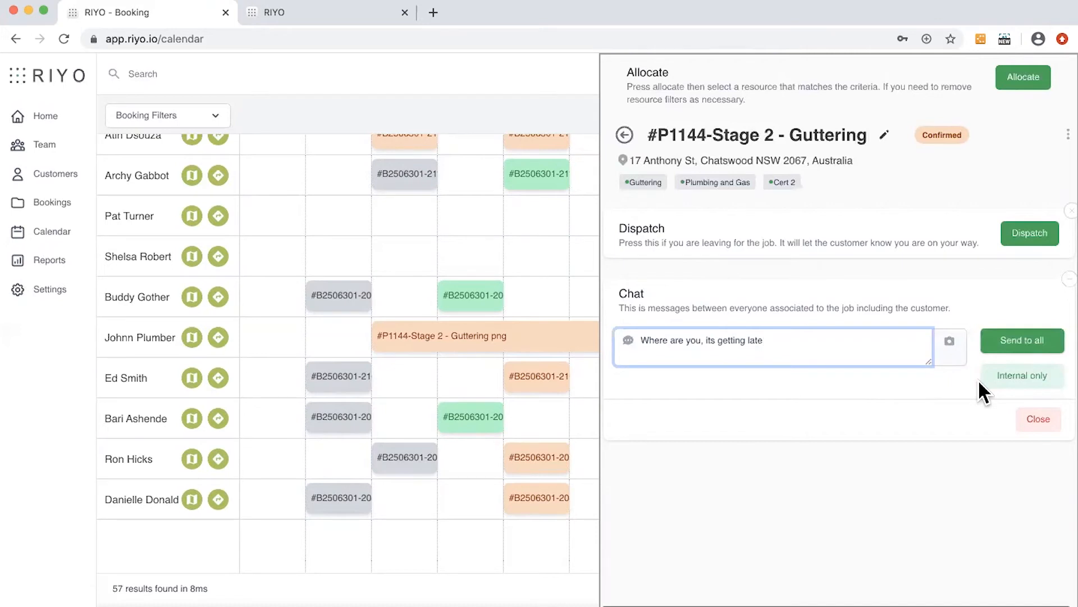
pyautogui.click(1027, 379)
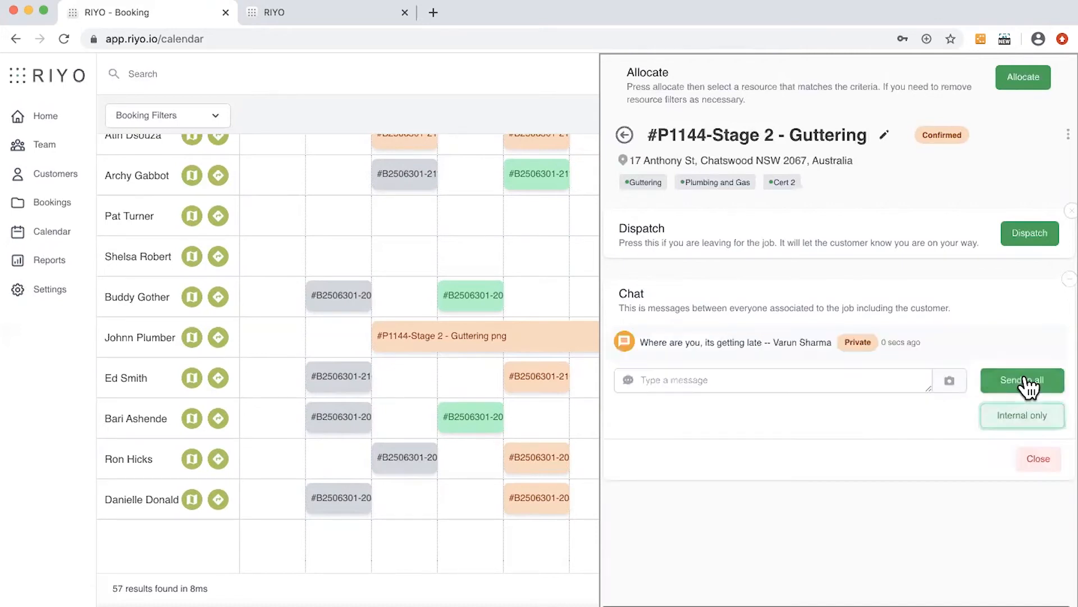
pyautogui.click(1039, 460)
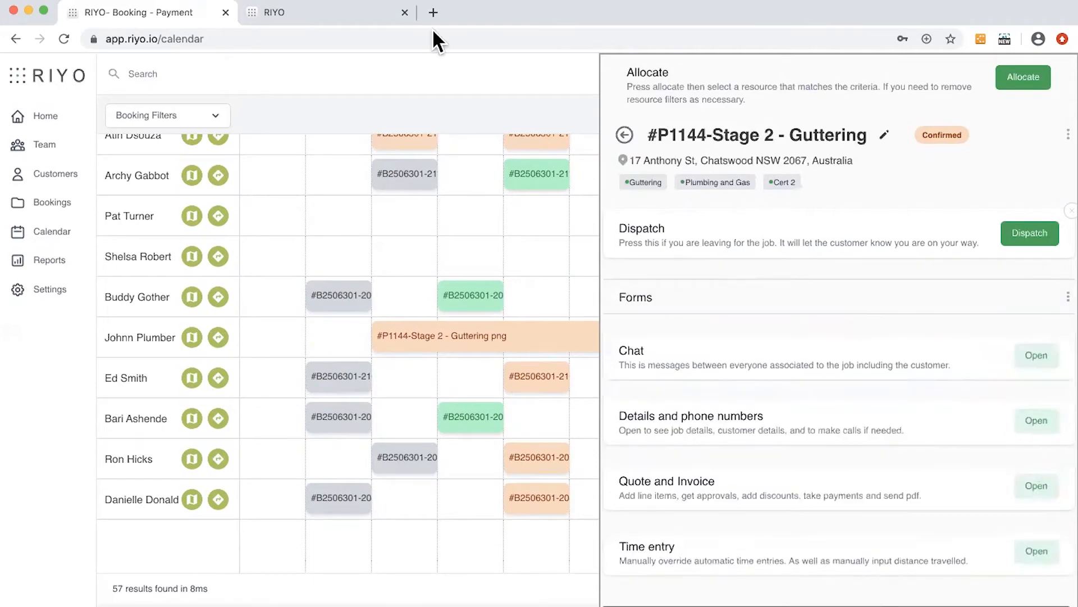
# - Switch to the technician's incognito browser window, open the list of all bookings and look through it
pyautogui.click(28, 8)
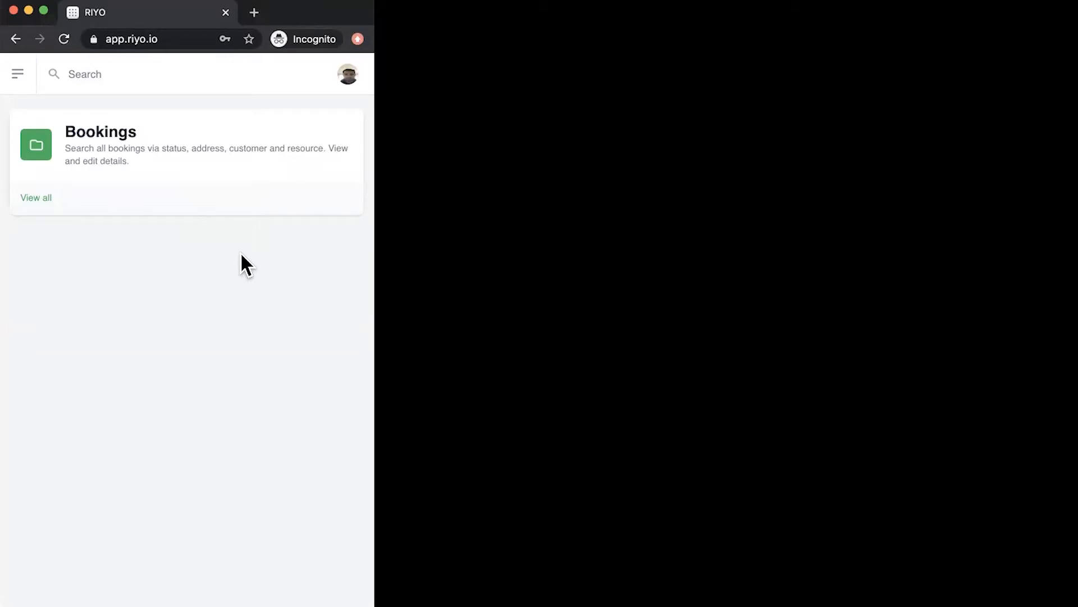
pyautogui.click(35, 198)
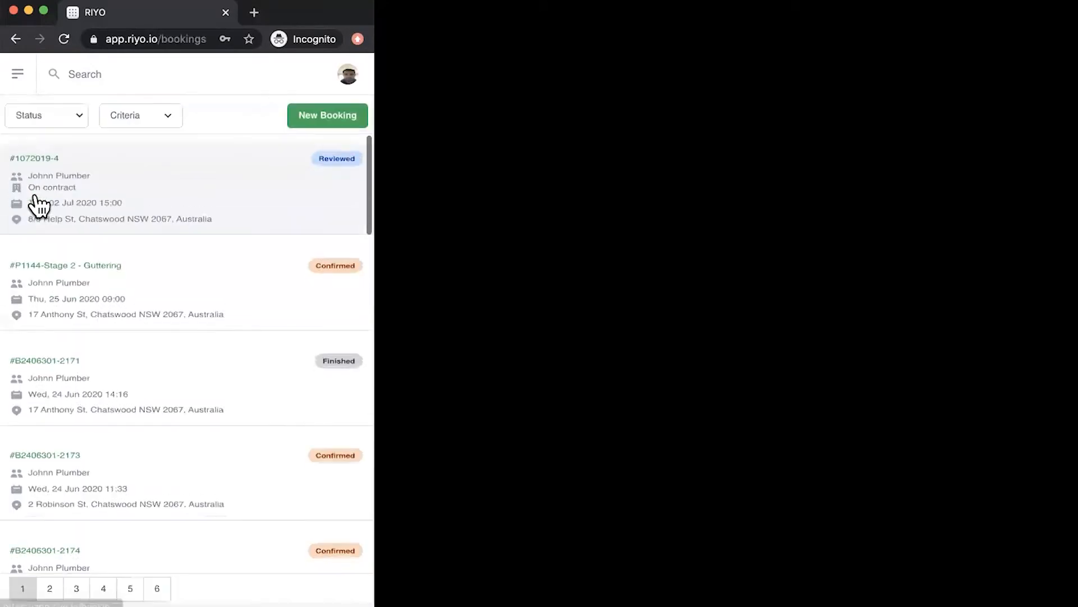
pyautogui.scroll(-2, 151, 275)
pyautogui.scroll(-10, 156, 283)
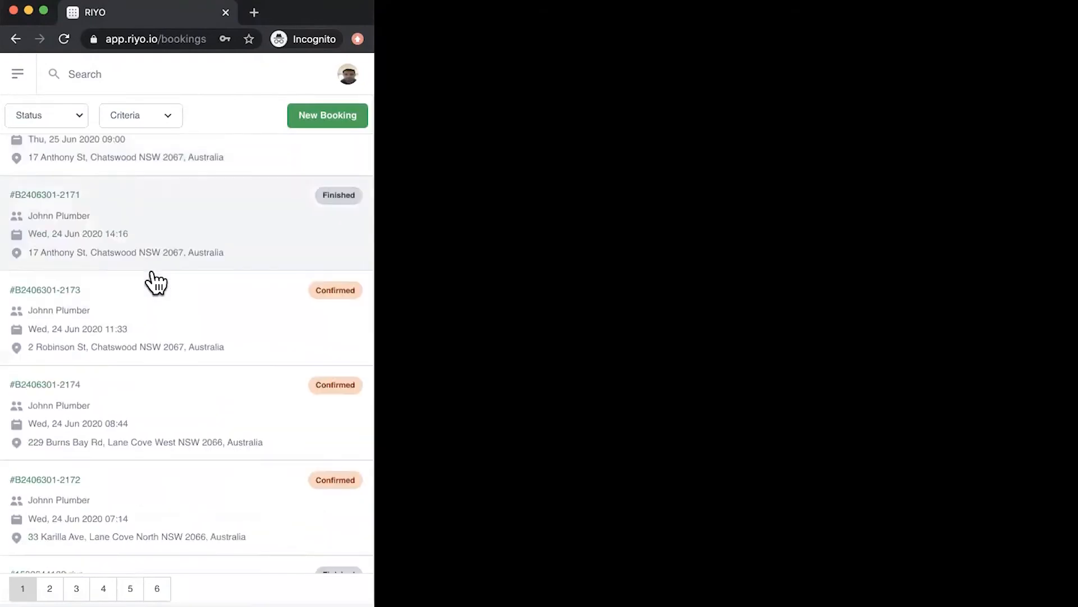
pyautogui.scroll(-10, 156, 283)
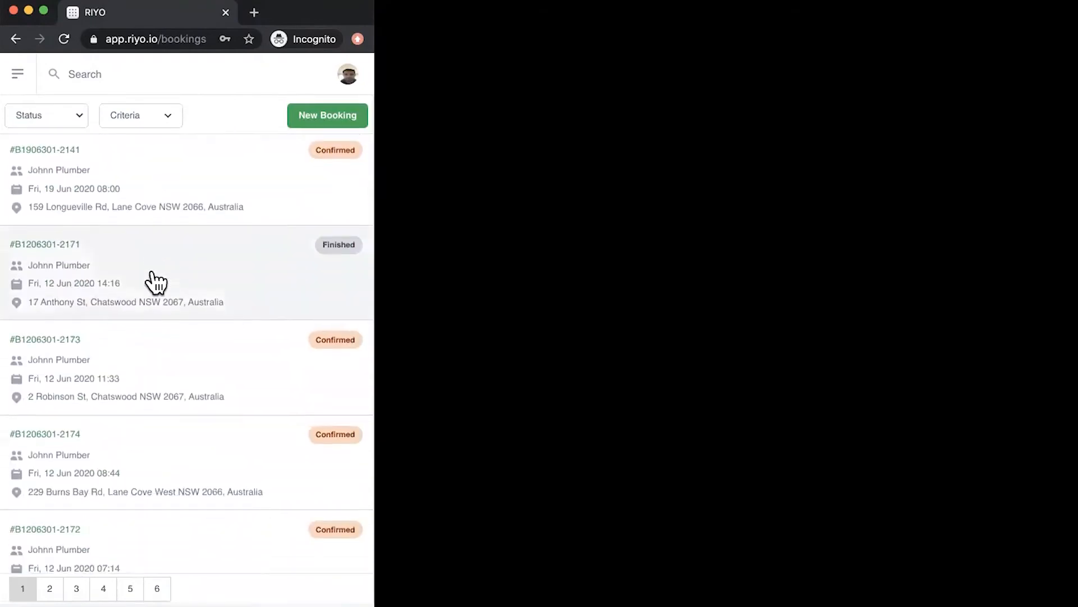
pyautogui.scroll(-4, 151, 275)
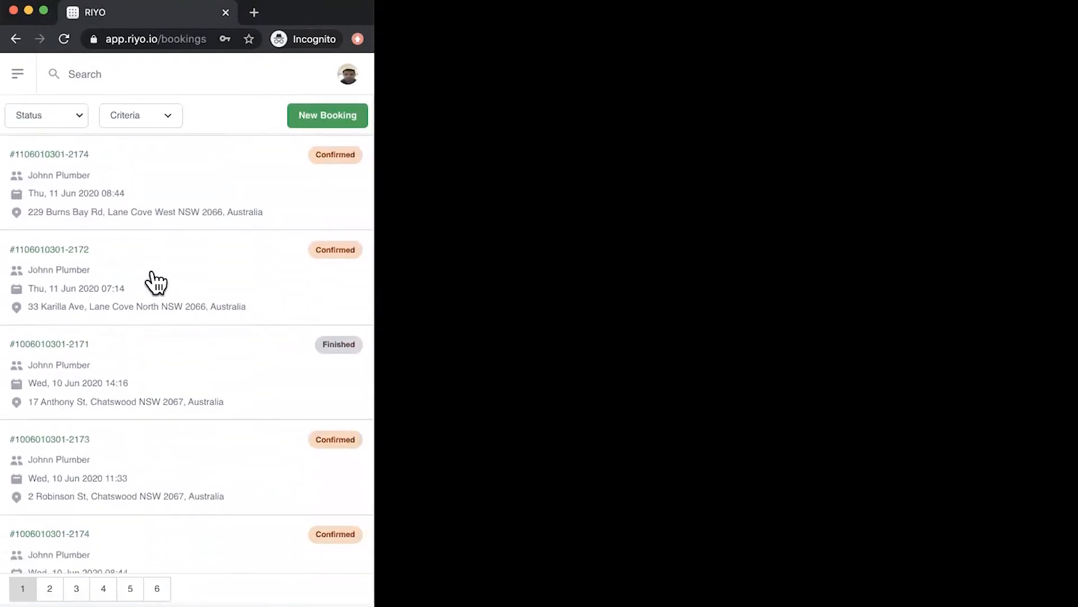
pyautogui.scroll(20, 152, 275)
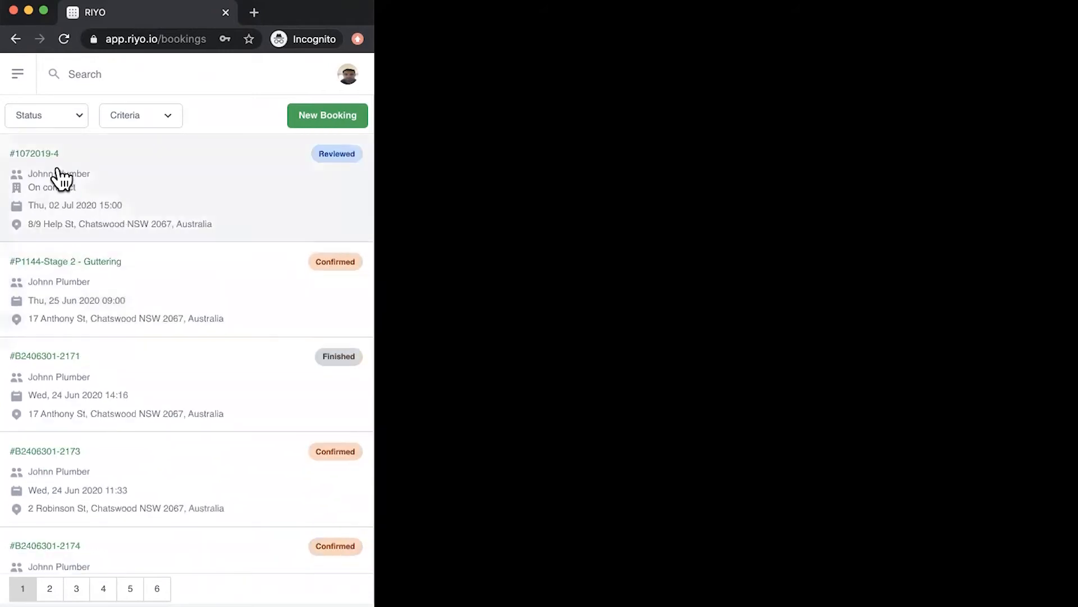
# - Filter the technician's bookings by Finished status, look through them, and reset the status filter
pyautogui.click(57, 113)
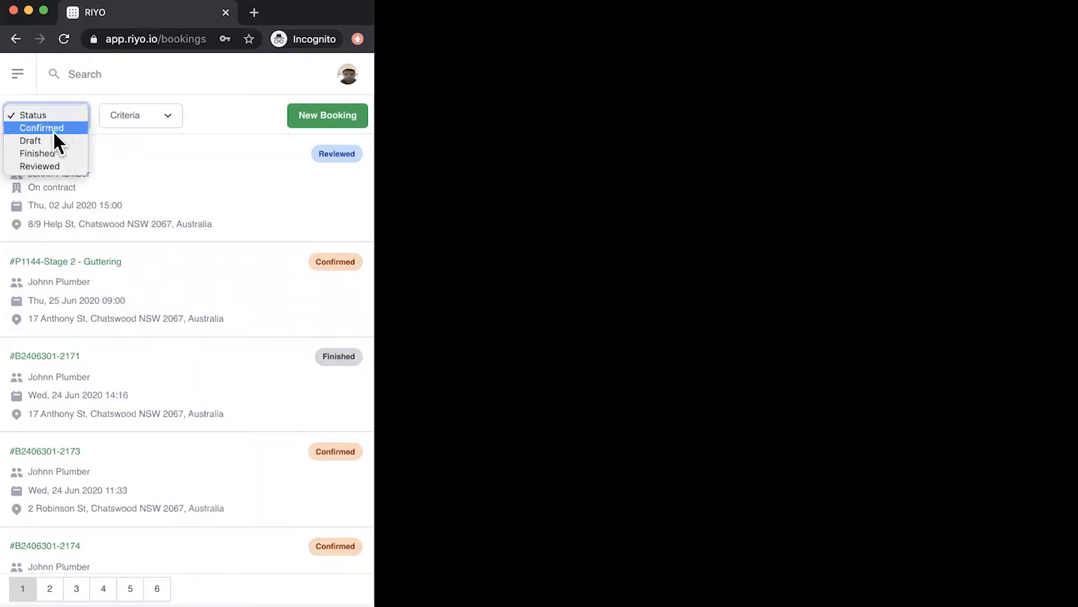
pyautogui.click(49, 153)
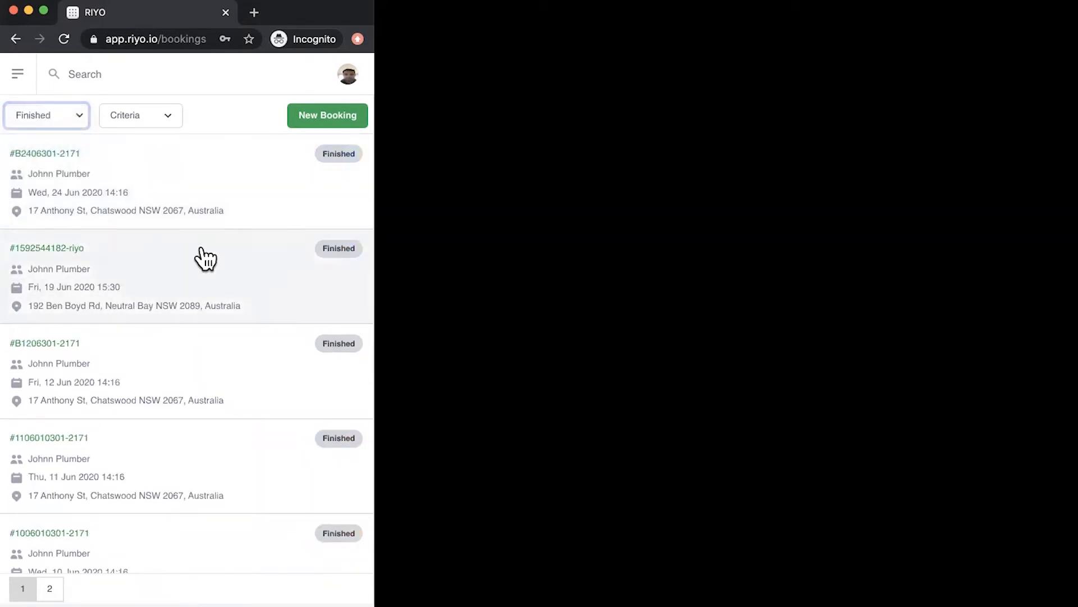
pyautogui.scroll(-10, 206, 361)
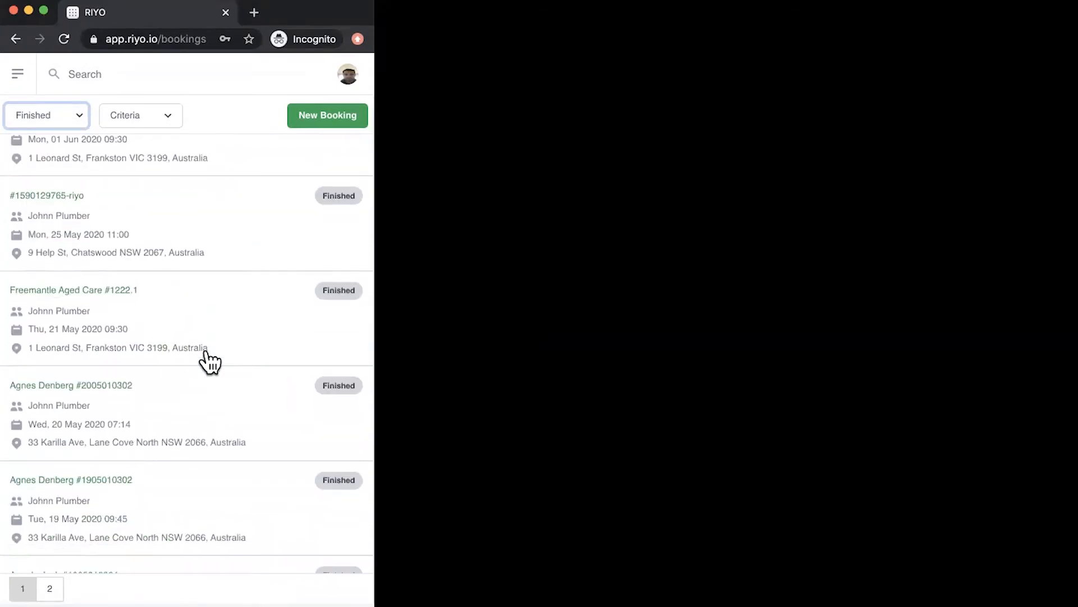
pyautogui.scroll(-2, 206, 354)
pyautogui.scroll(12, 207, 354)
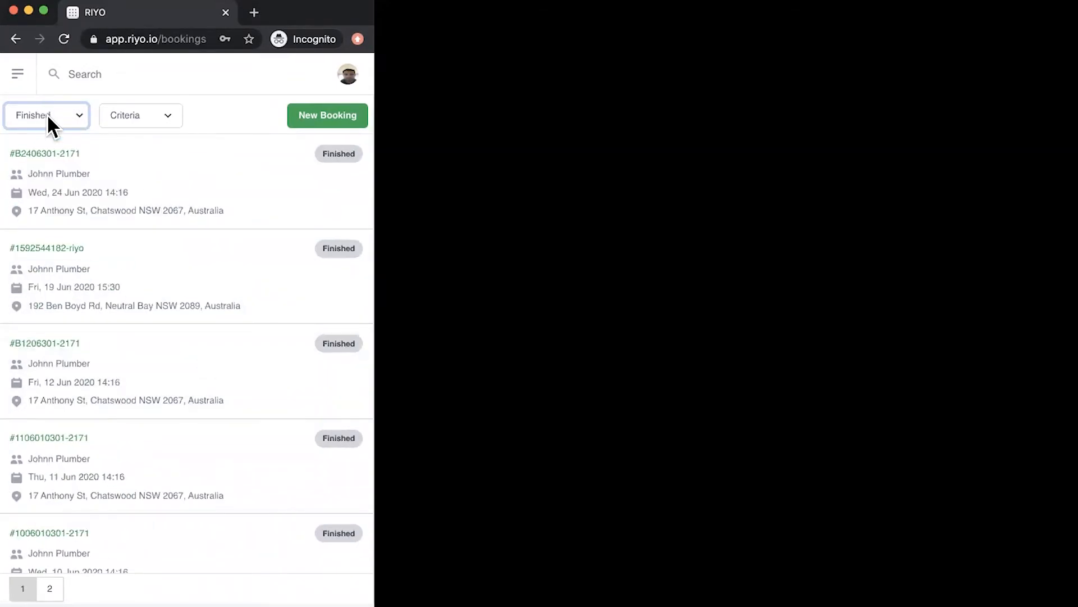
pyautogui.click(46, 113)
pyautogui.click(40, 75)
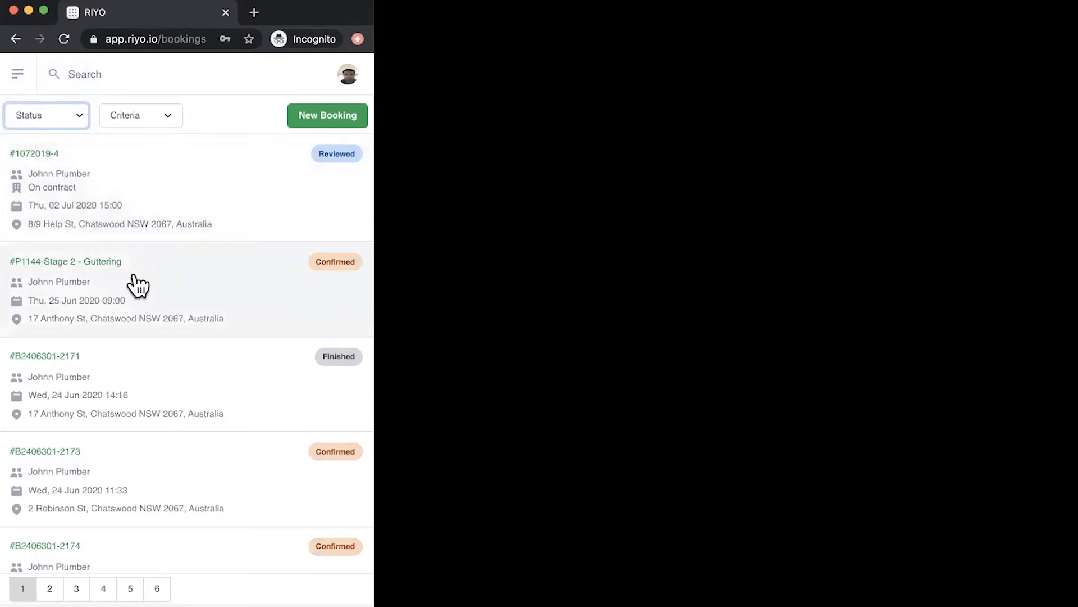
# - Open the technician's Stage 2 - Guttering booking, dispatch the job and allow access to the device location
pyautogui.click(98, 296)
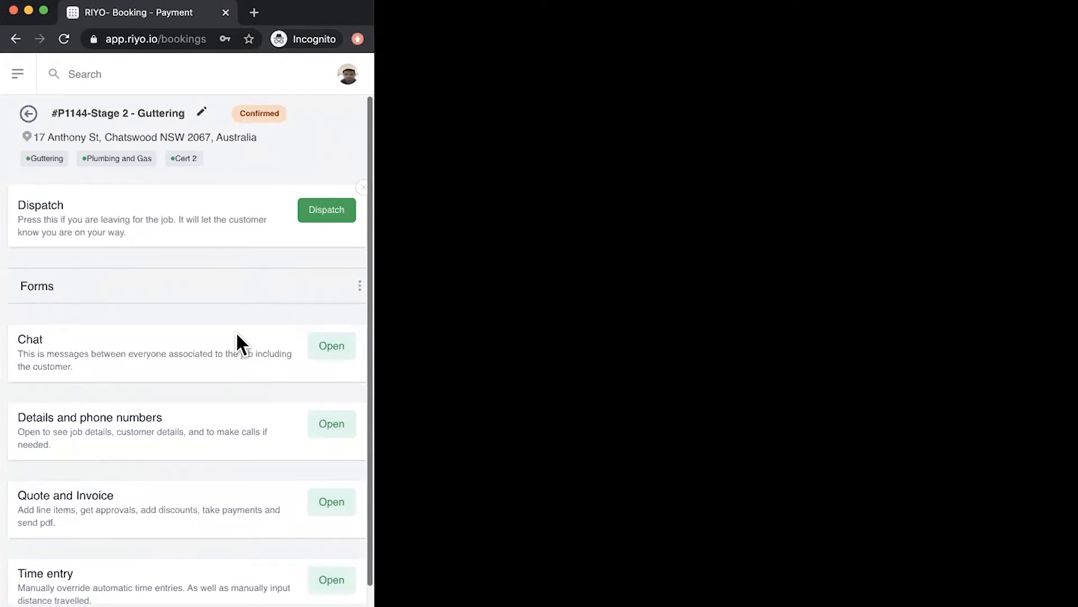
pyautogui.scroll(-1, 224, 310)
pyautogui.scroll(1, 225, 311)
pyautogui.click(325, 216)
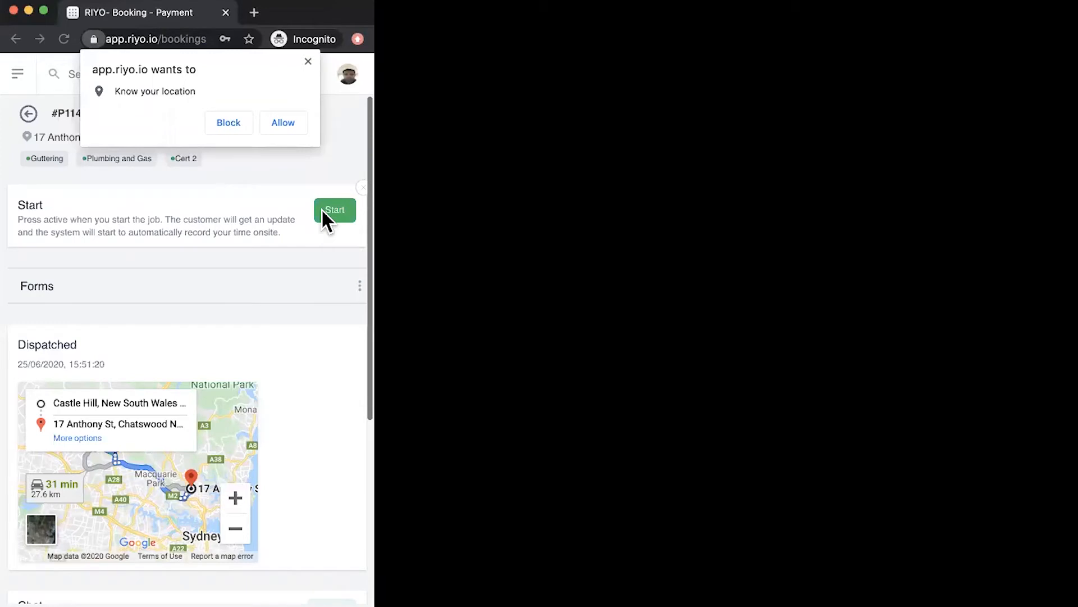
pyautogui.click(285, 129)
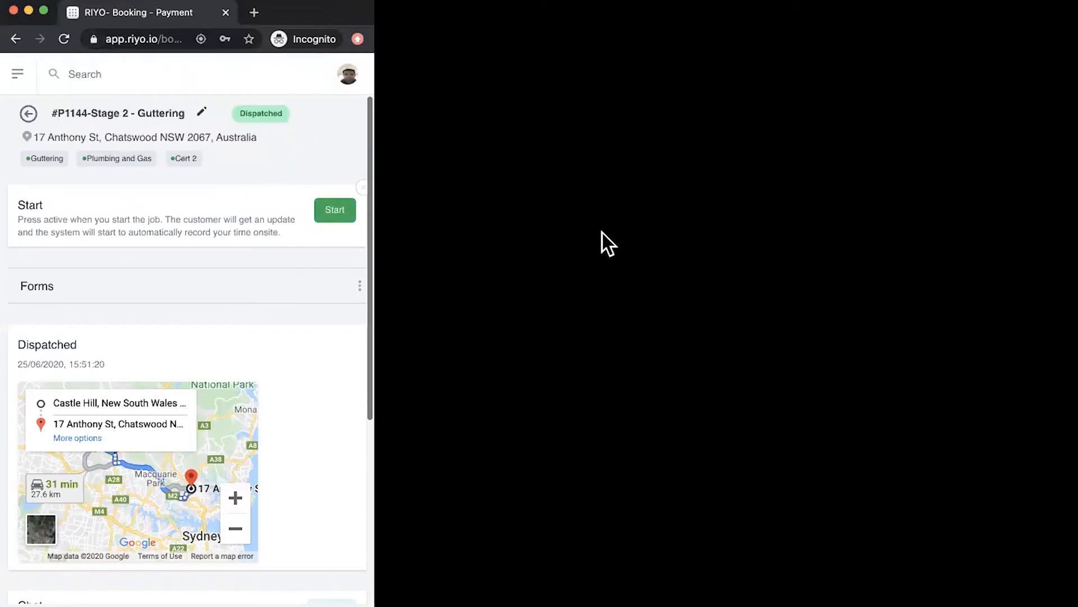
# - Open the Stage 2 - Guttering booking in the customer's Safari window and compare its dispatch details with the technician's view
pyautogui.click(978, 605)
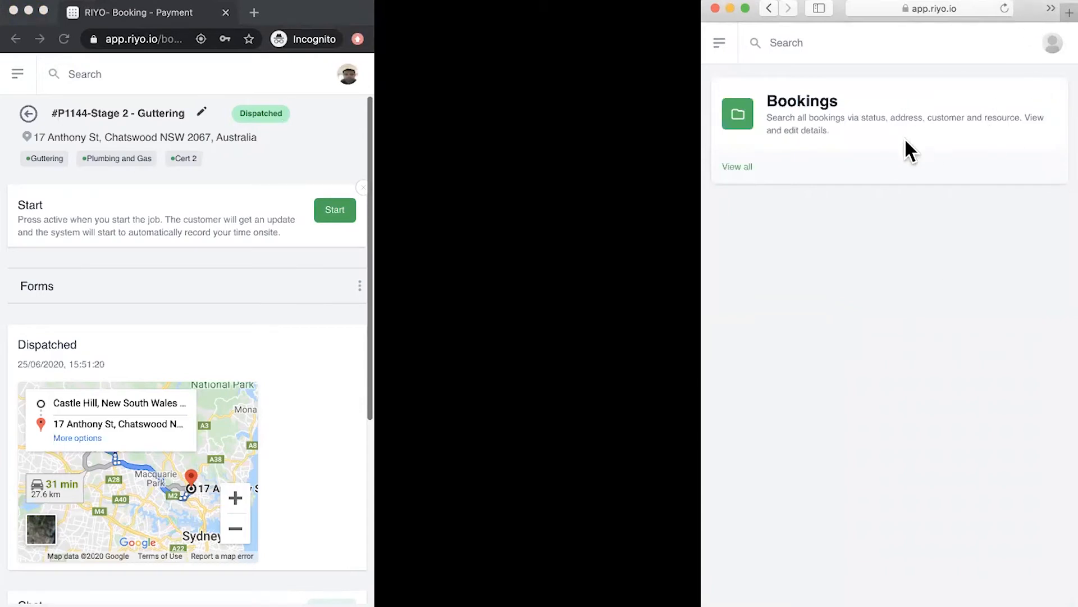
pyautogui.click(739, 168)
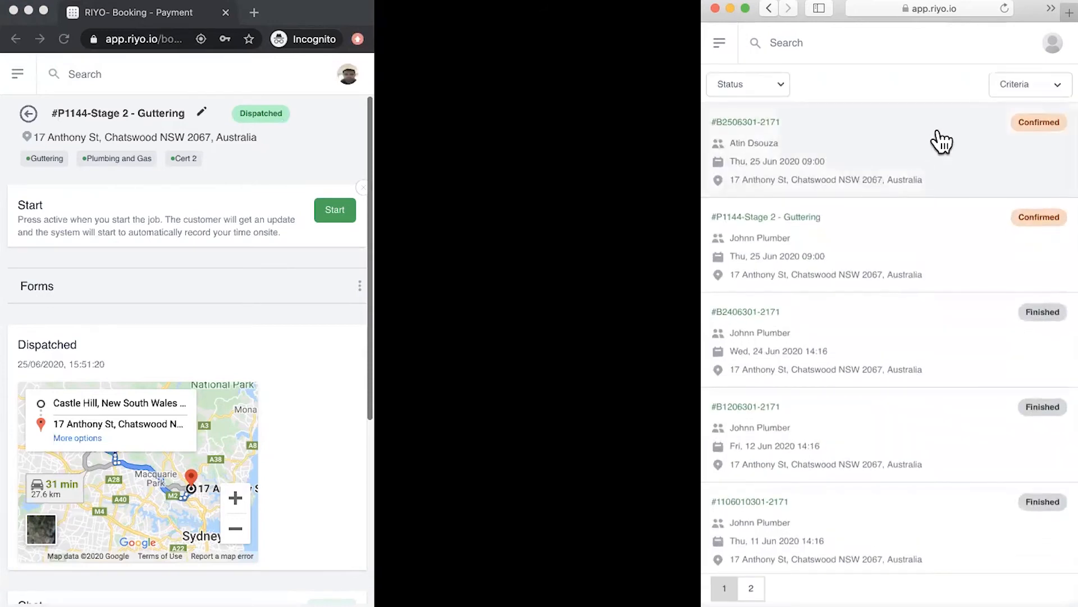
pyautogui.click(916, 266)
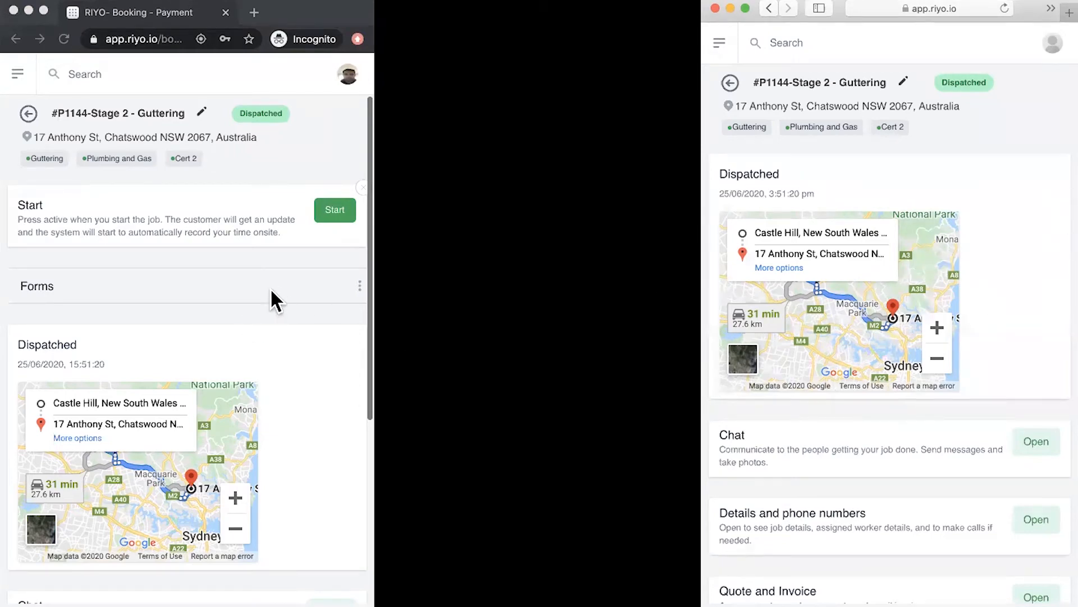
pyautogui.scroll(-4, 297, 321)
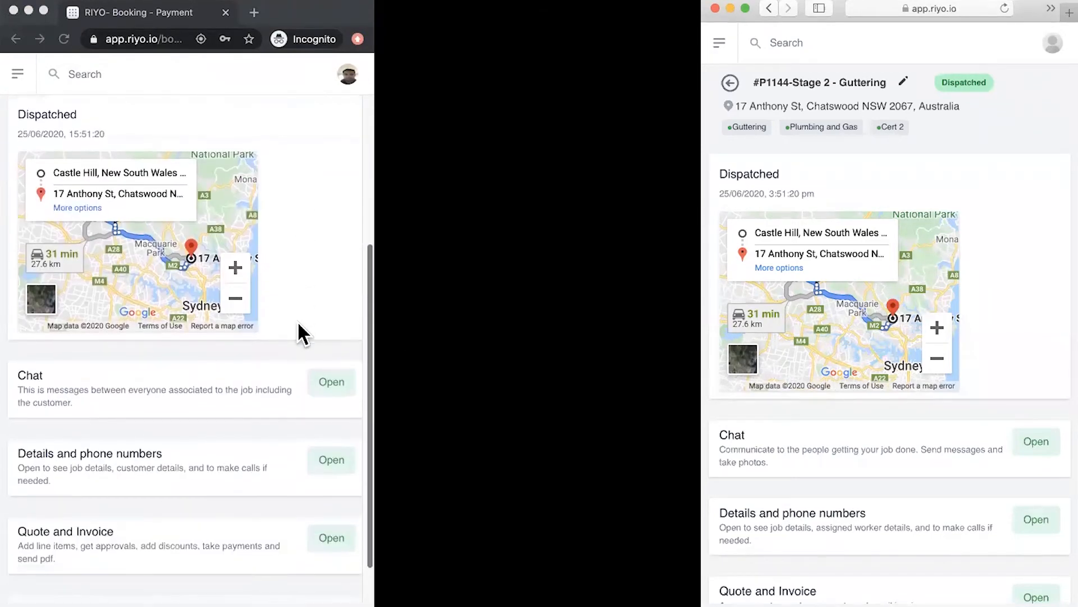
pyautogui.scroll(3, 298, 322)
pyautogui.scroll(1, 298, 324)
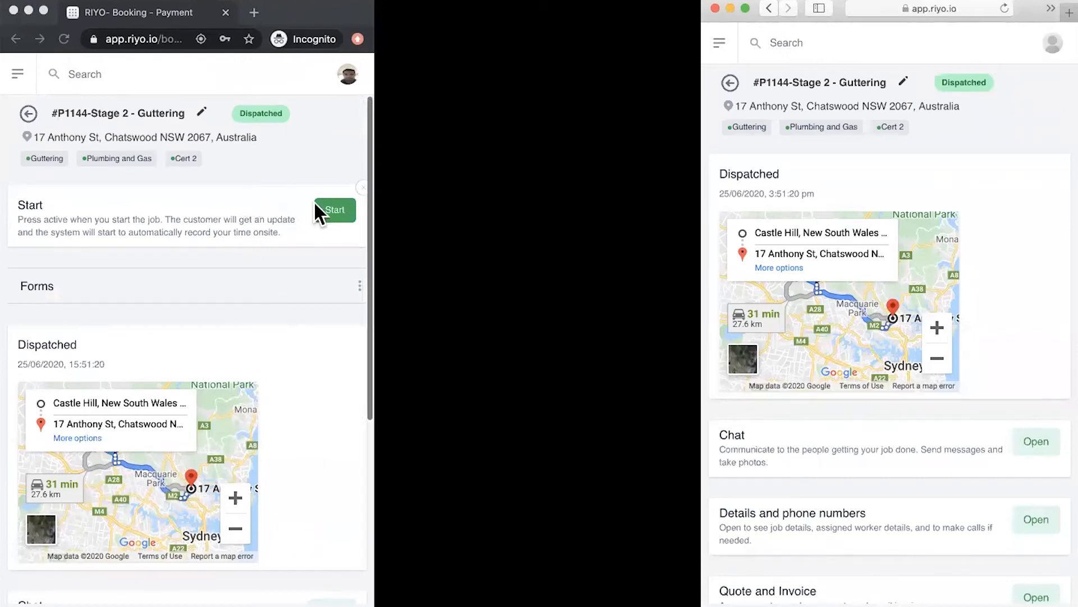
# - Start the Stage 2 - Guttering job in the technician's window and choose Yes to load the SWMS checklist
pyautogui.click(243, 211)
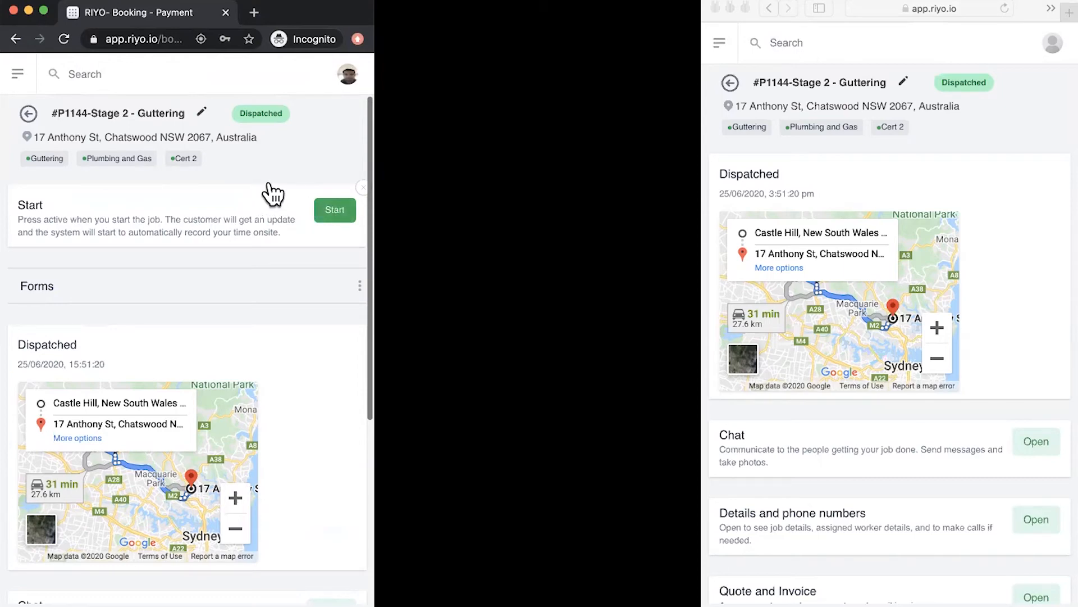
pyautogui.click(326, 215)
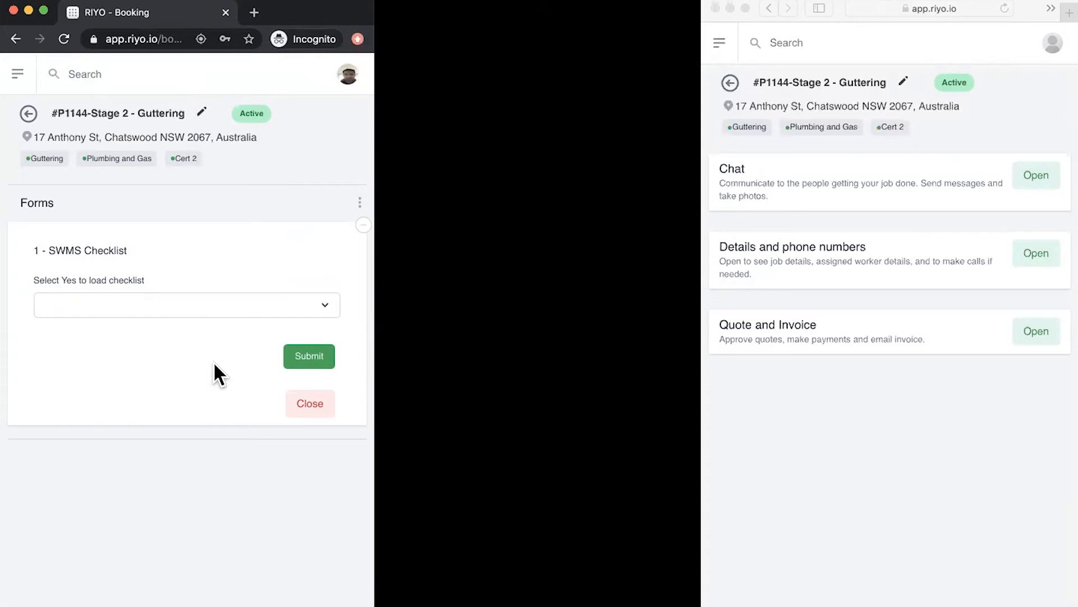
pyautogui.click(208, 312)
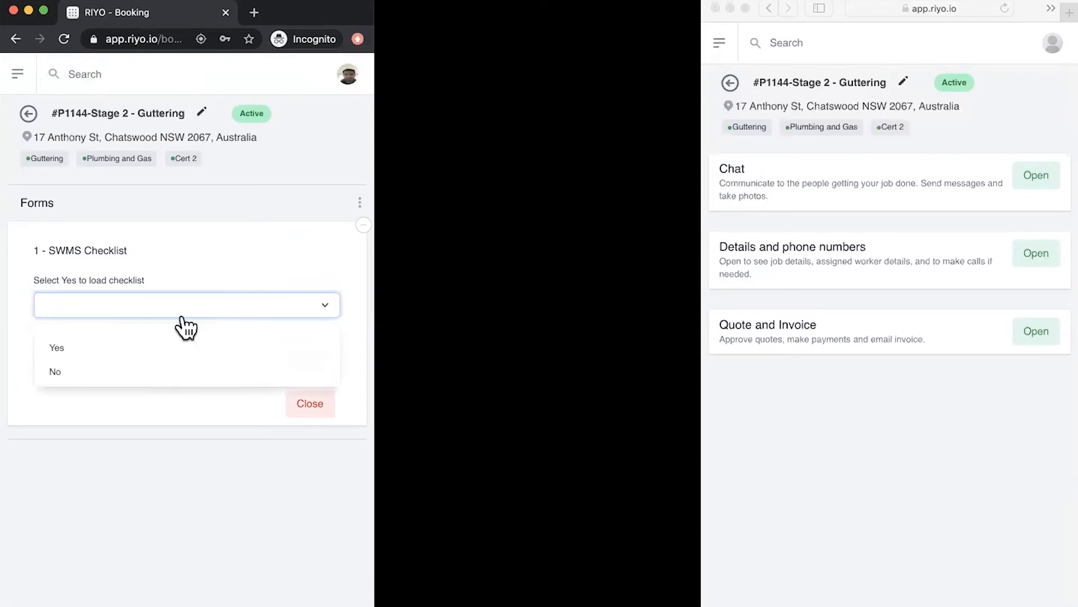
pyautogui.click(121, 341)
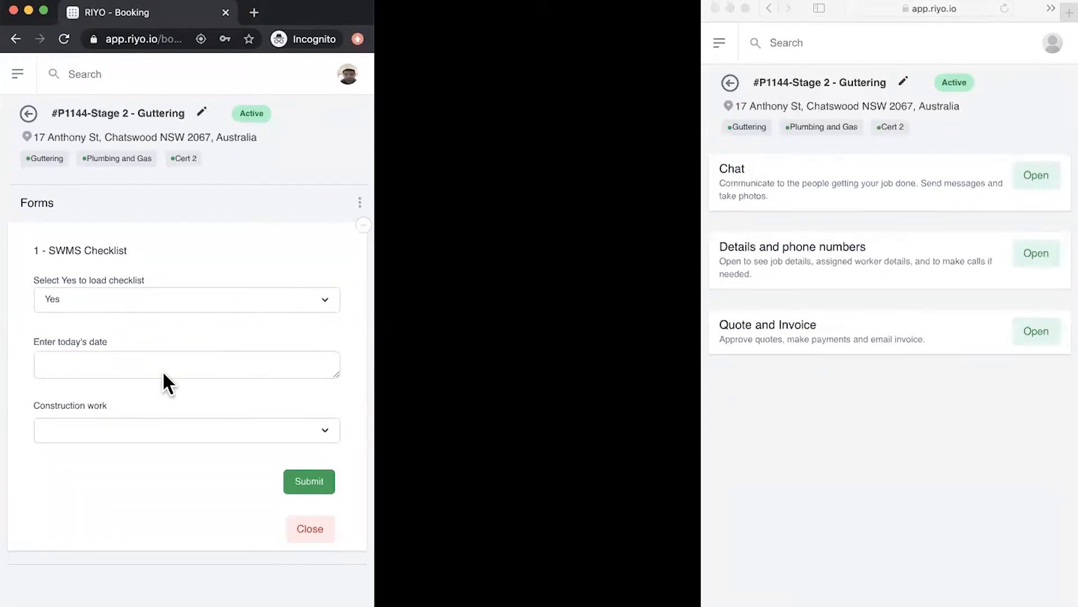
# - Answer Yes to Construction work and Disturbance of Asbestos, check Work at Heights and Near energised installations, and submit the checklist
pyautogui.click(158, 445)
pyautogui.click(101, 473)
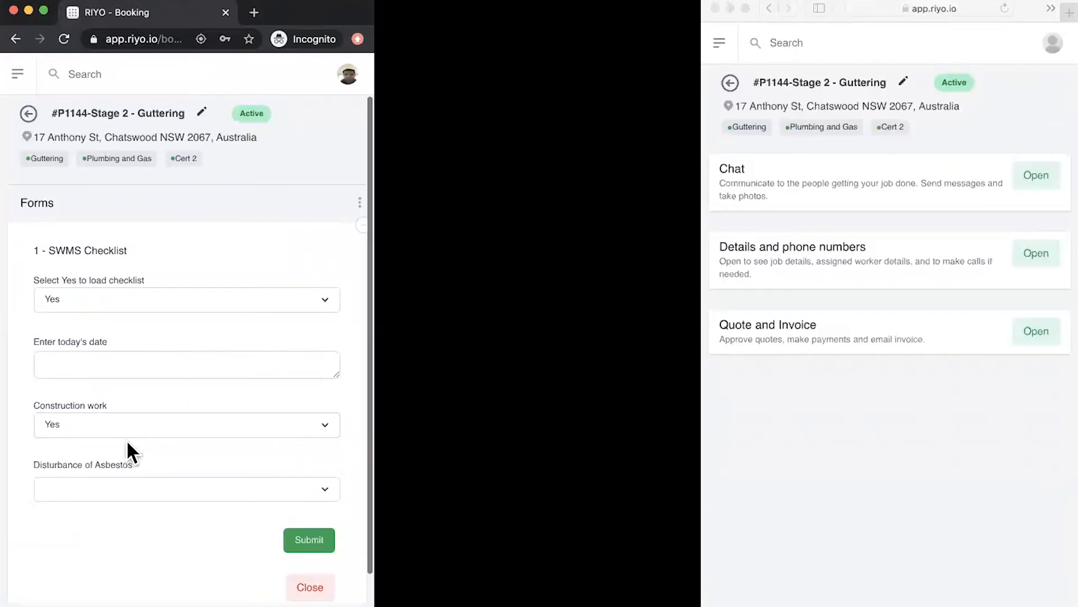
pyautogui.scroll(-1, 173, 376)
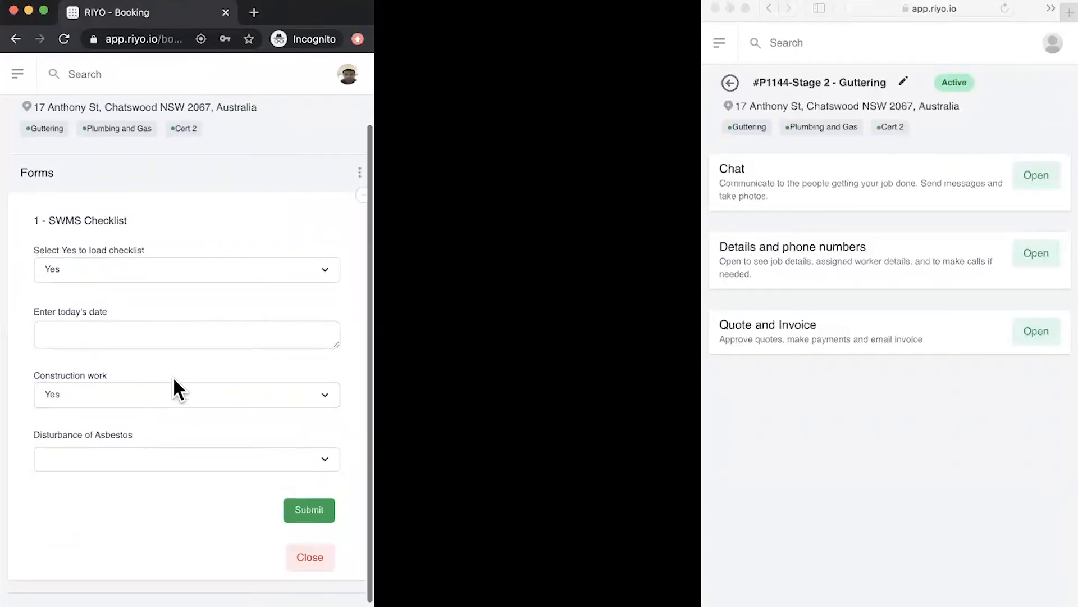
pyautogui.click(141, 469)
pyautogui.click(92, 502)
pyautogui.scroll(-3, 138, 510)
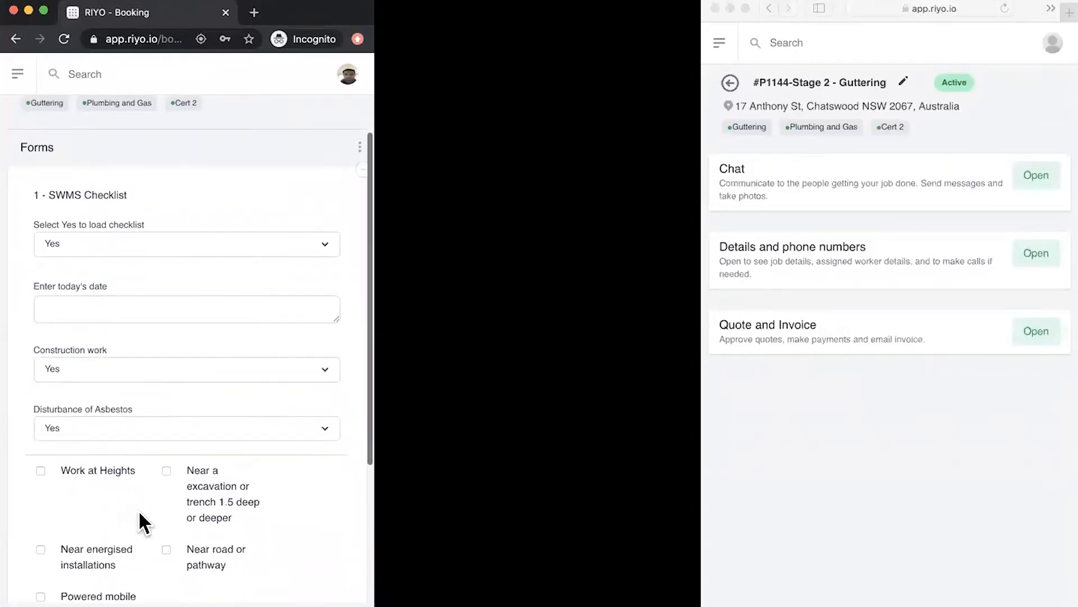
pyautogui.click(40, 340)
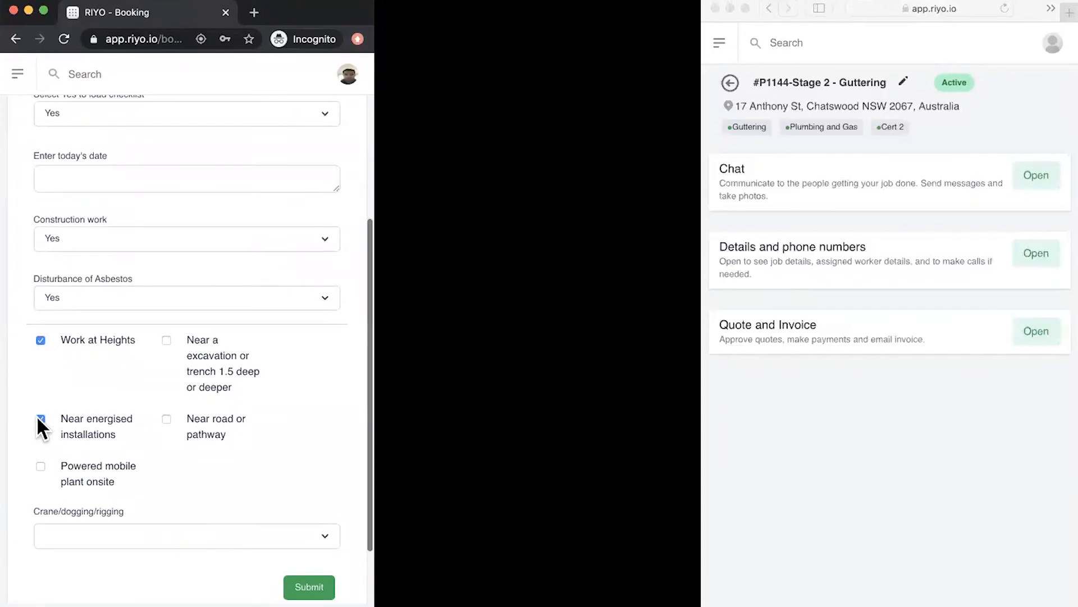
pyautogui.scroll(-2, 302, 370)
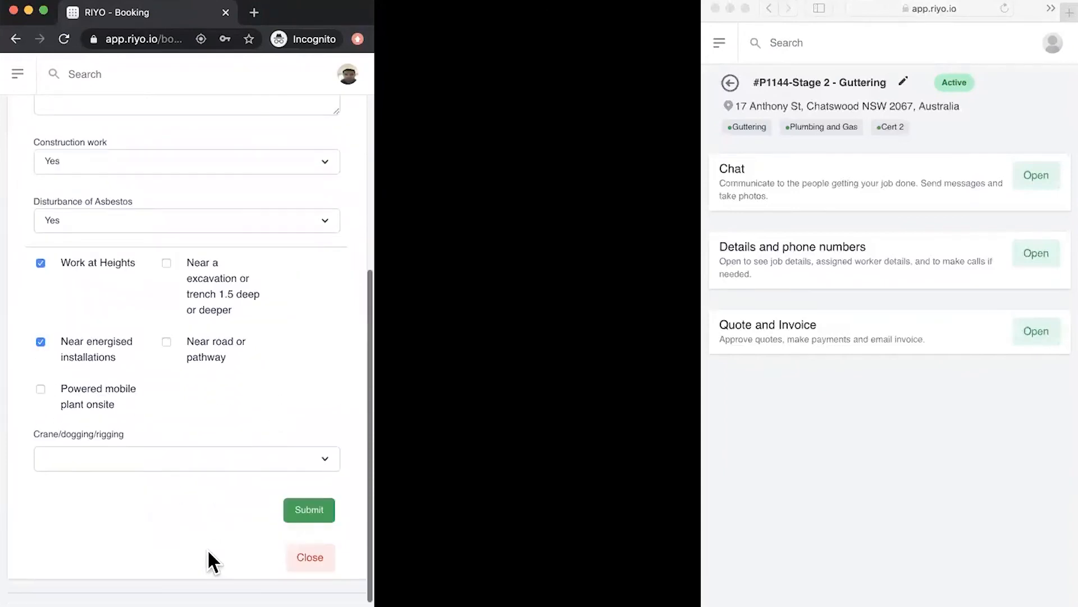
pyautogui.click(312, 514)
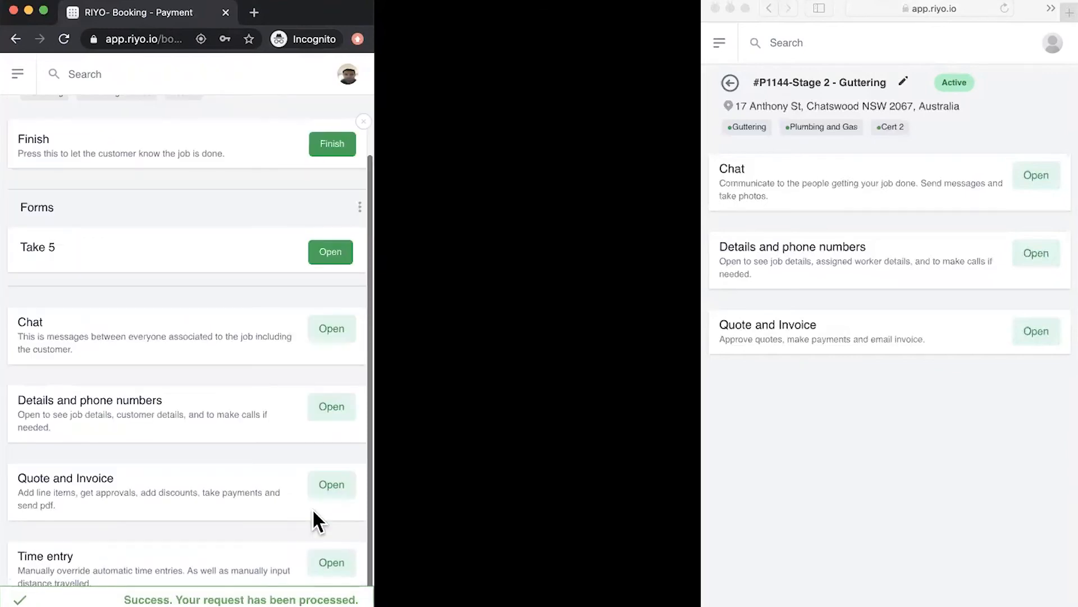
# - Open the technician's booking chat and send the message "I have reached the location" to all
pyautogui.click(332, 330)
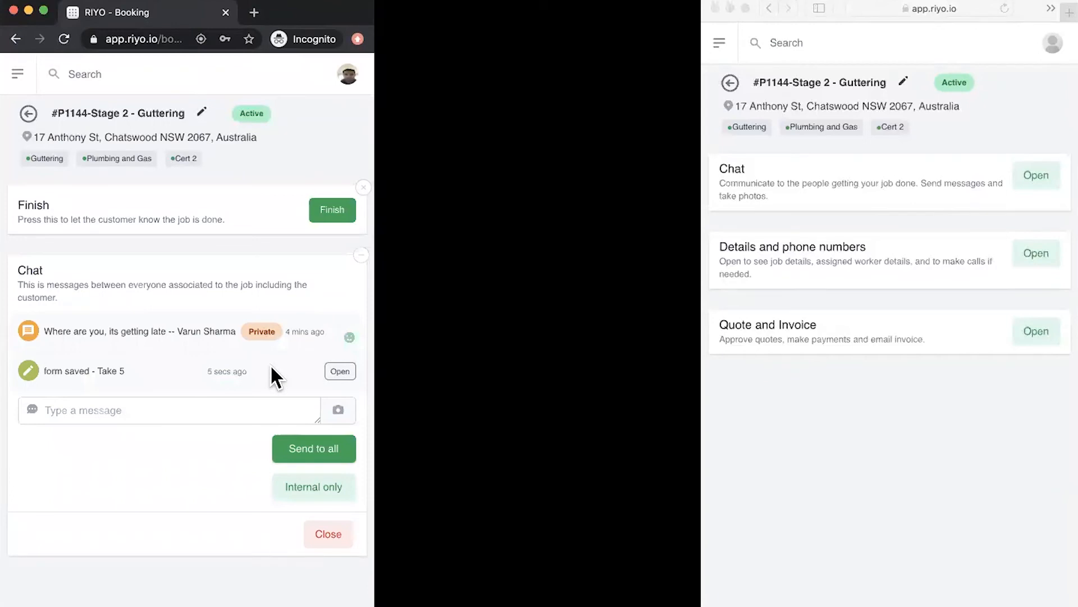
pyautogui.click(156, 412)
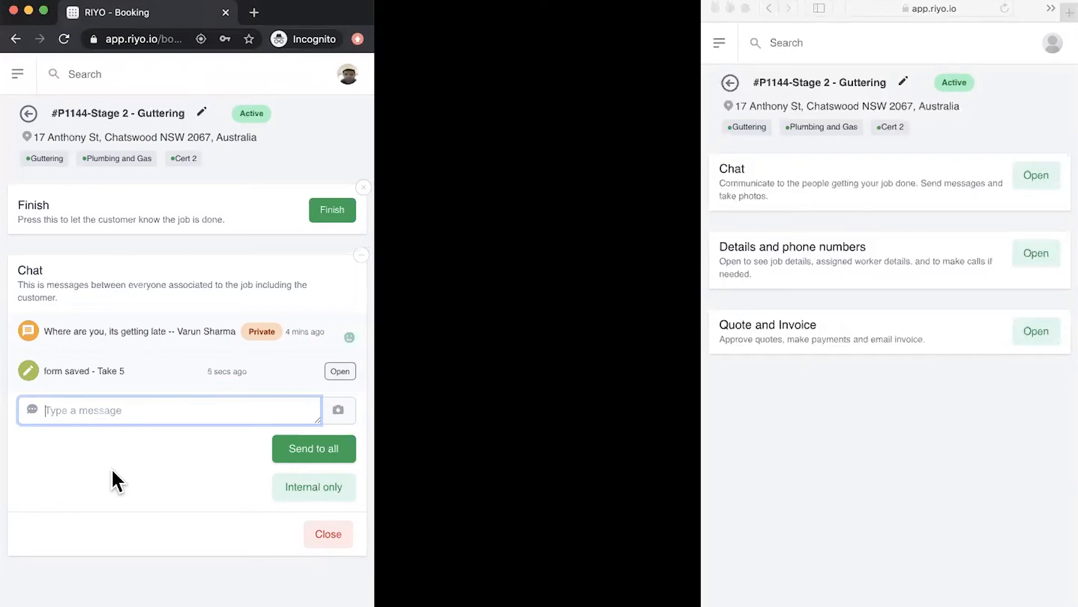
pyautogui.write('On m')
pyautogui.press('BackSpace')
pyautogui.press('BackSpace')
pyautogui.write('I have reached rtg')
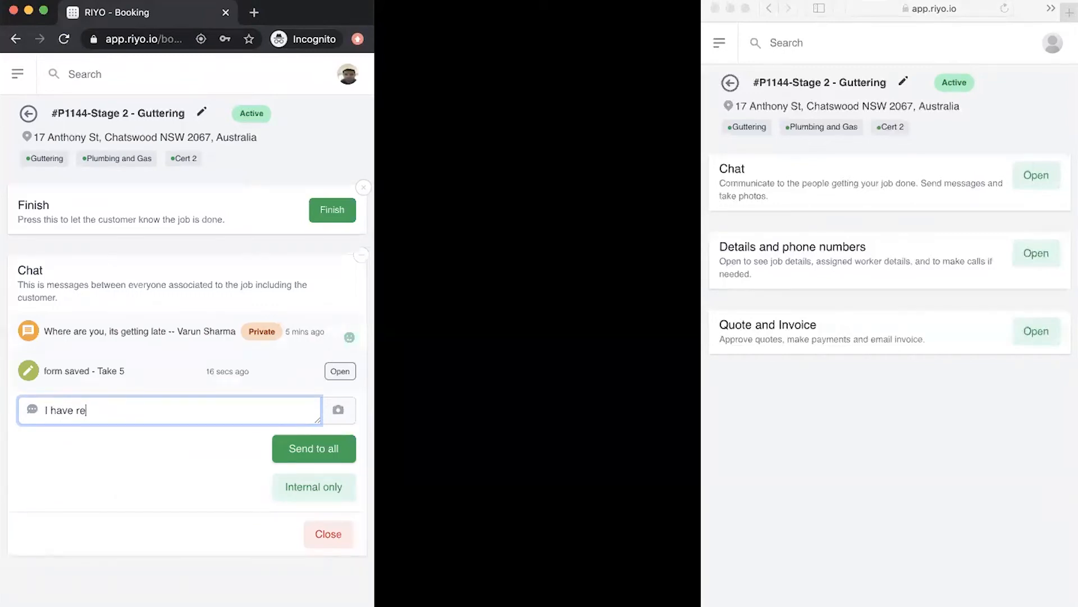
pyautogui.press('BackSpace')
pyautogui.press('BackSpace')
pyautogui.press('BackSpace')
pyautogui.write('the location')
pyautogui.click(316, 449)
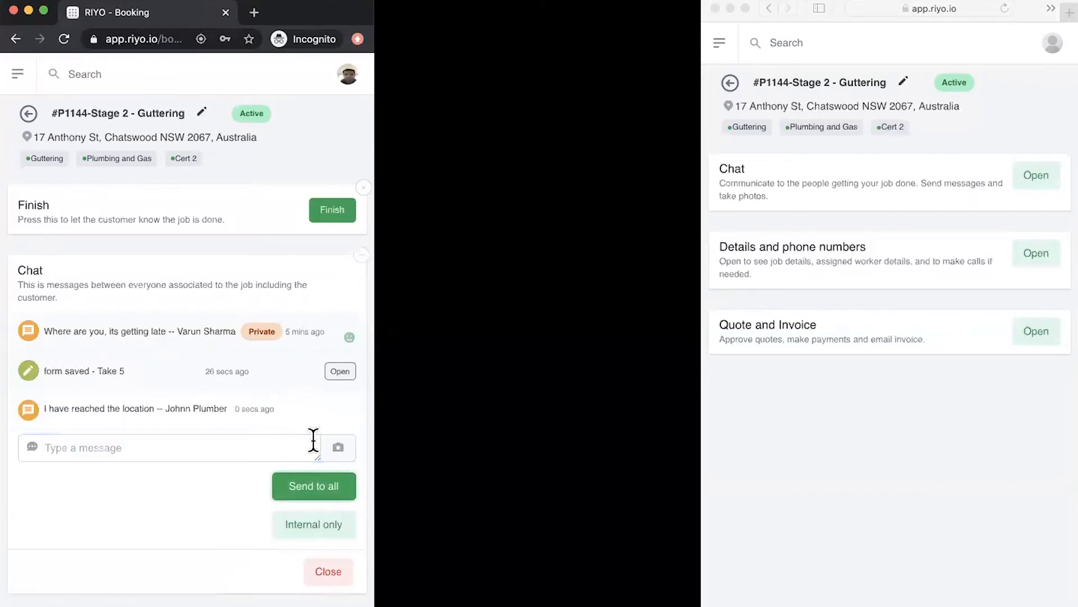
# - Open the booking chat in the customer's Safari window, reply "Great" to all, and close the chat in both windows
pyautogui.click(826, 415)
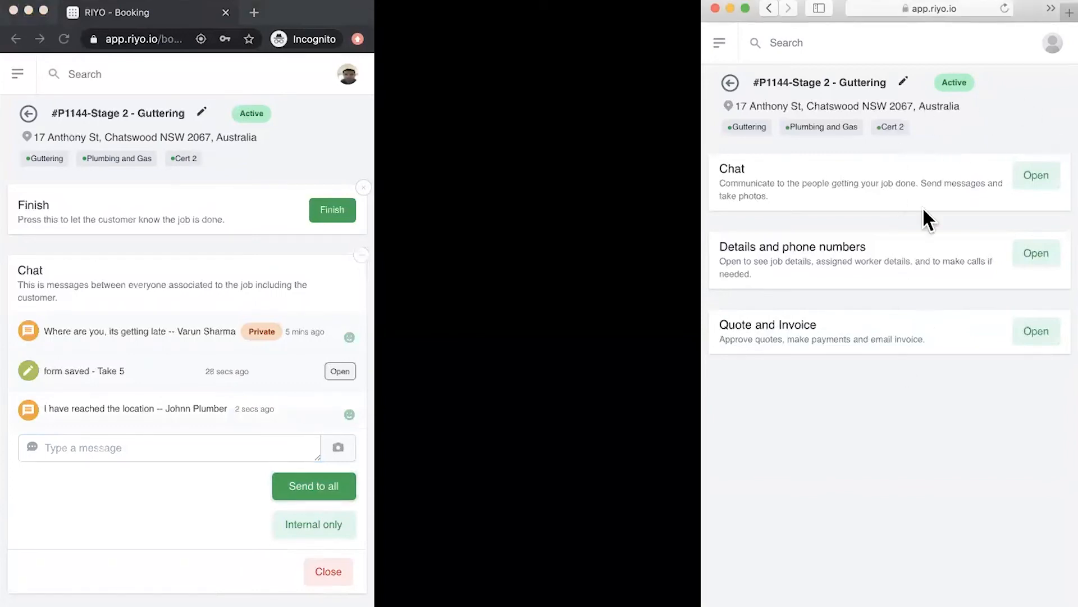
pyautogui.click(1038, 178)
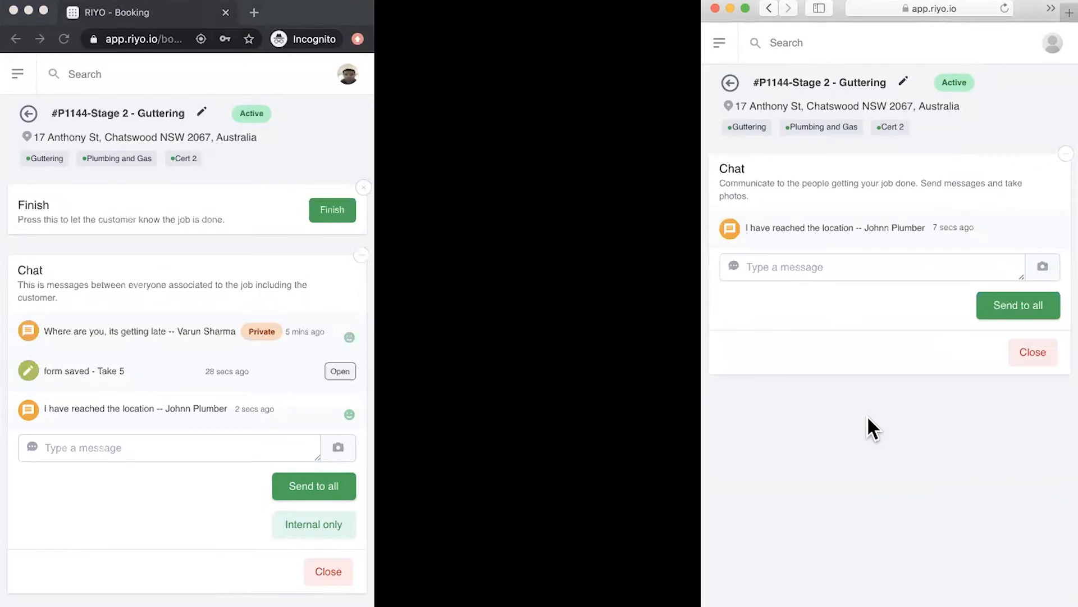
pyautogui.click(842, 266)
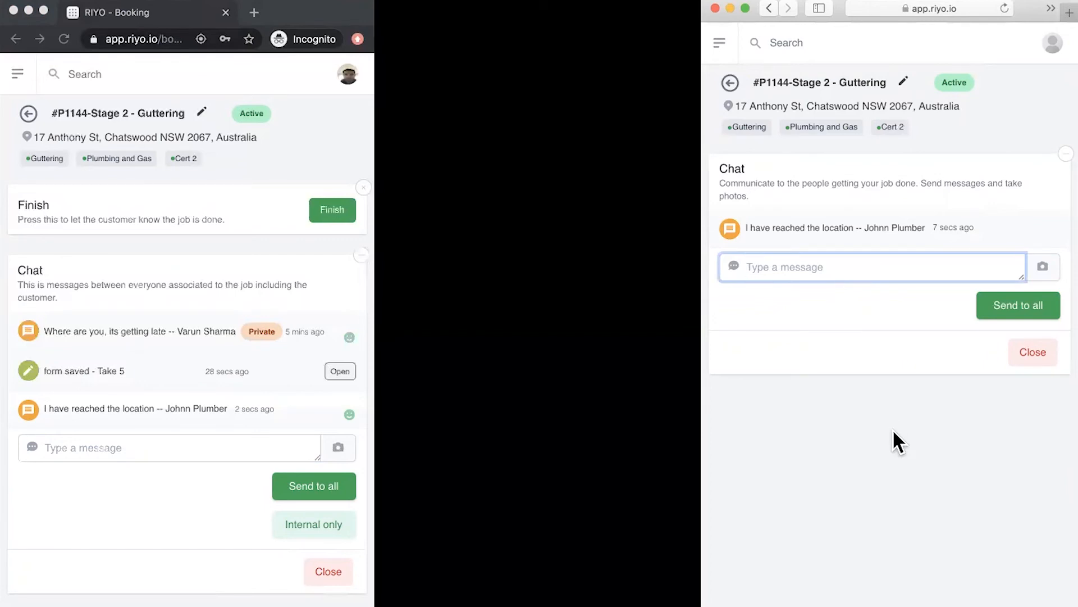
pyautogui.write('Great')
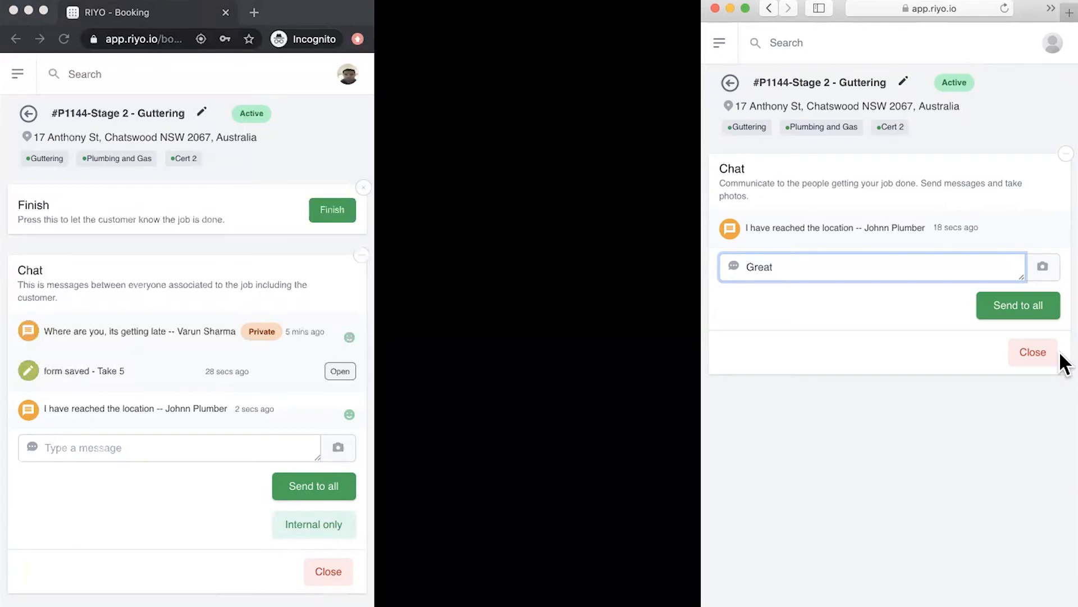
pyautogui.click(1015, 308)
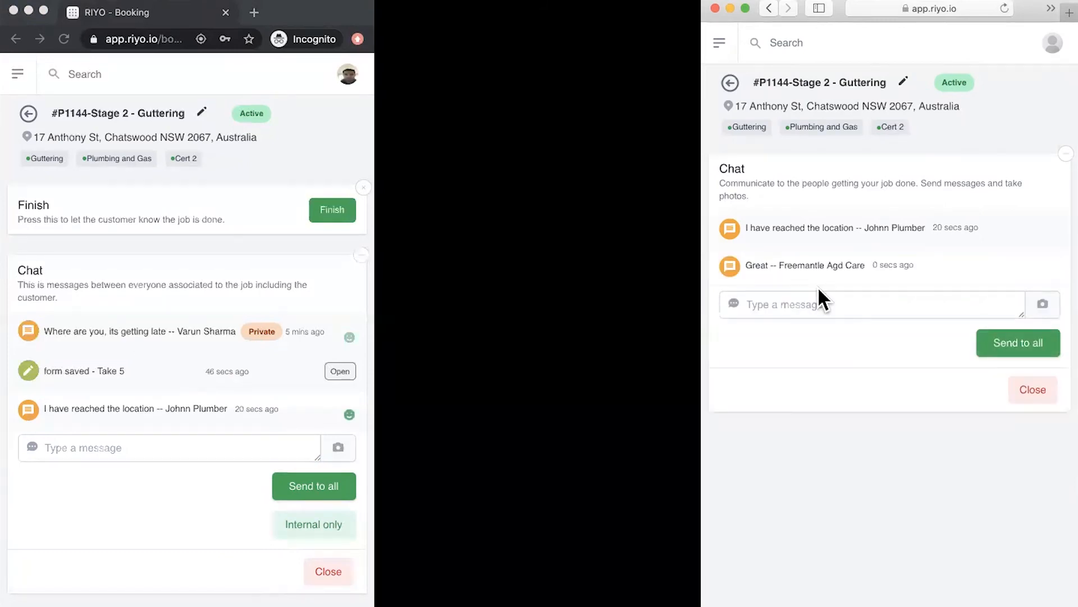
pyautogui.click(1037, 393)
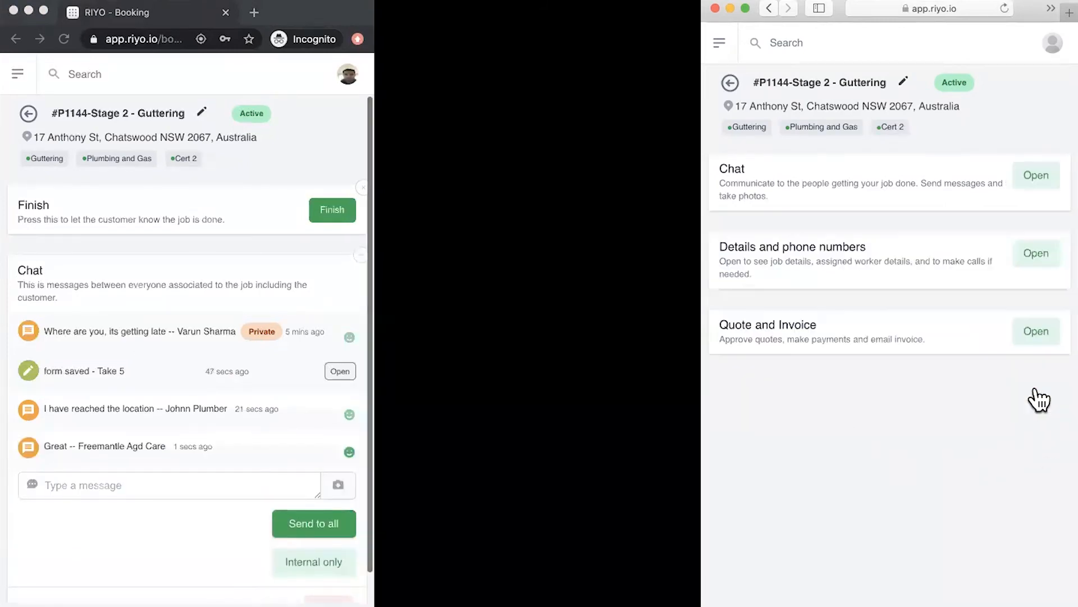
pyautogui.scroll(-1, 175, 480)
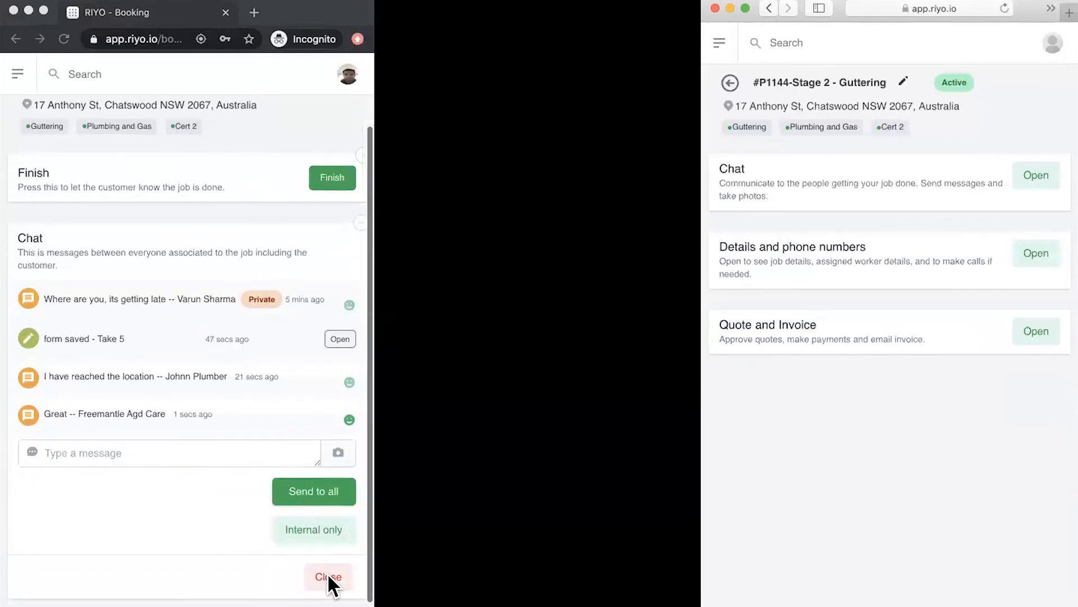
pyautogui.click(328, 576)
# - Open the technician's booking details and phone numbers, review the contacts, schedule, notes and linked forms, and close them
pyautogui.scroll(-2, 222, 416)
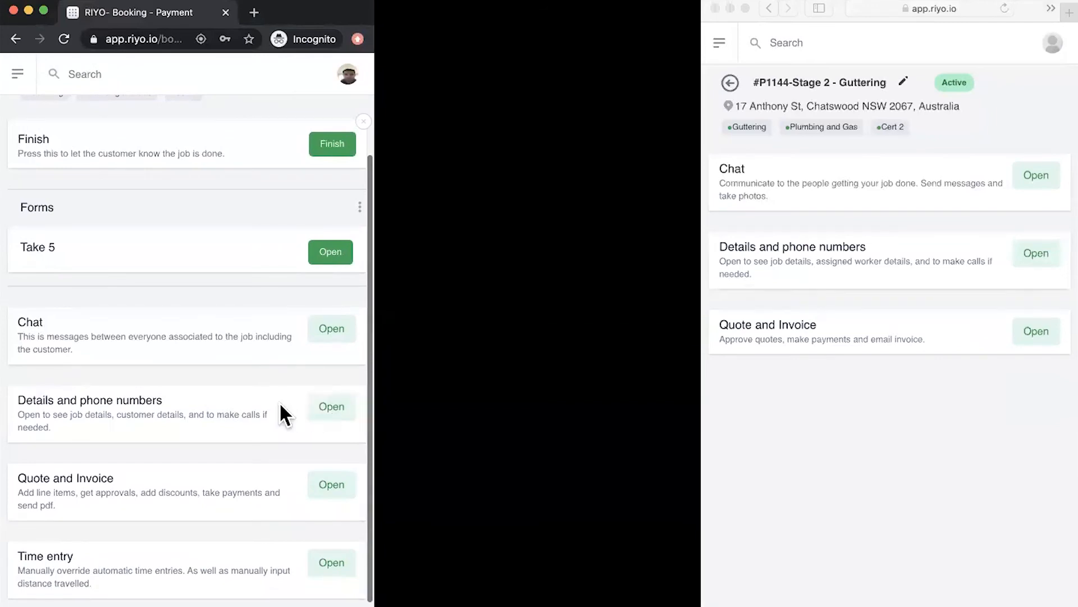
pyautogui.click(338, 415)
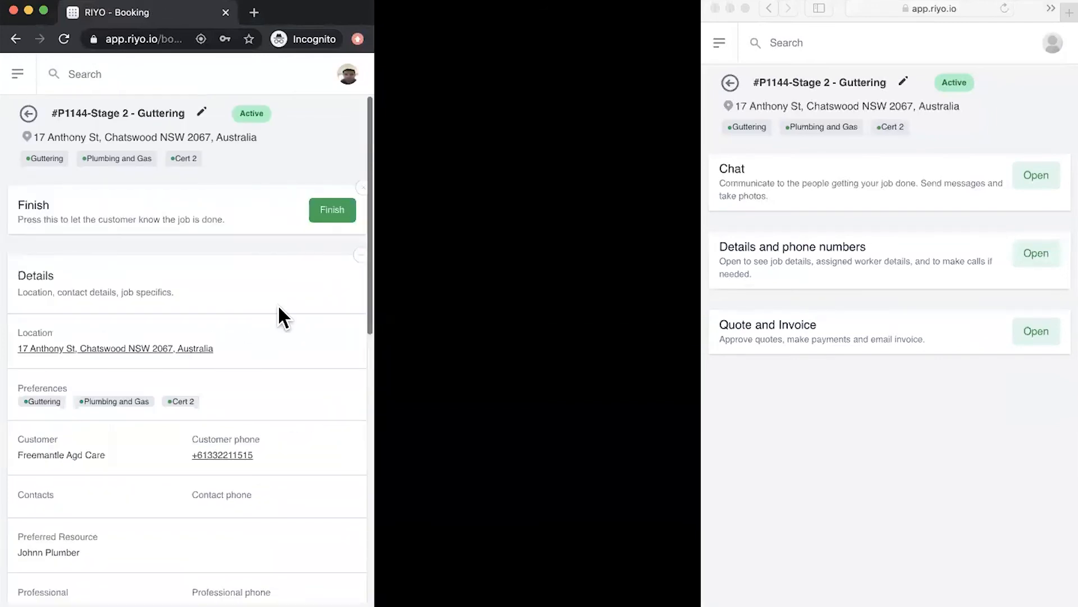
pyautogui.scroll(-4, 278, 304)
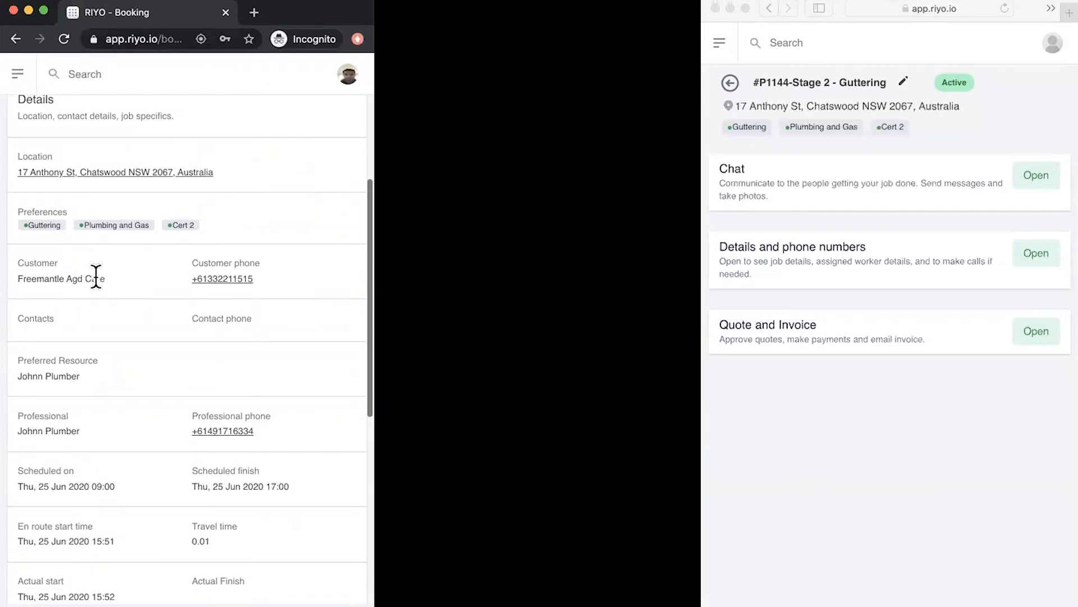
pyautogui.scroll(-1, 310, 357)
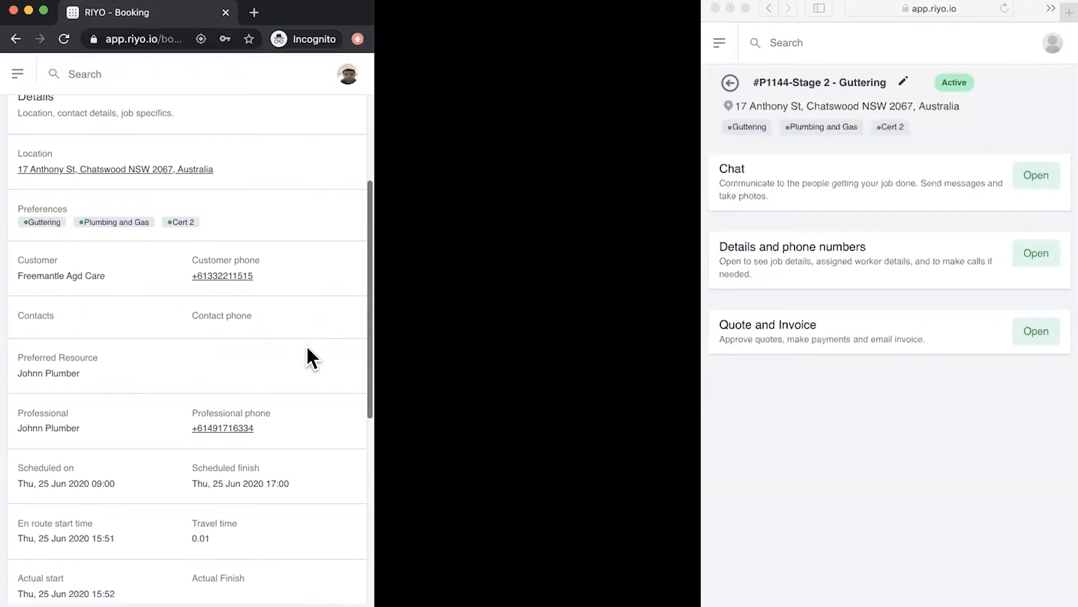
pyautogui.scroll(-5, 307, 347)
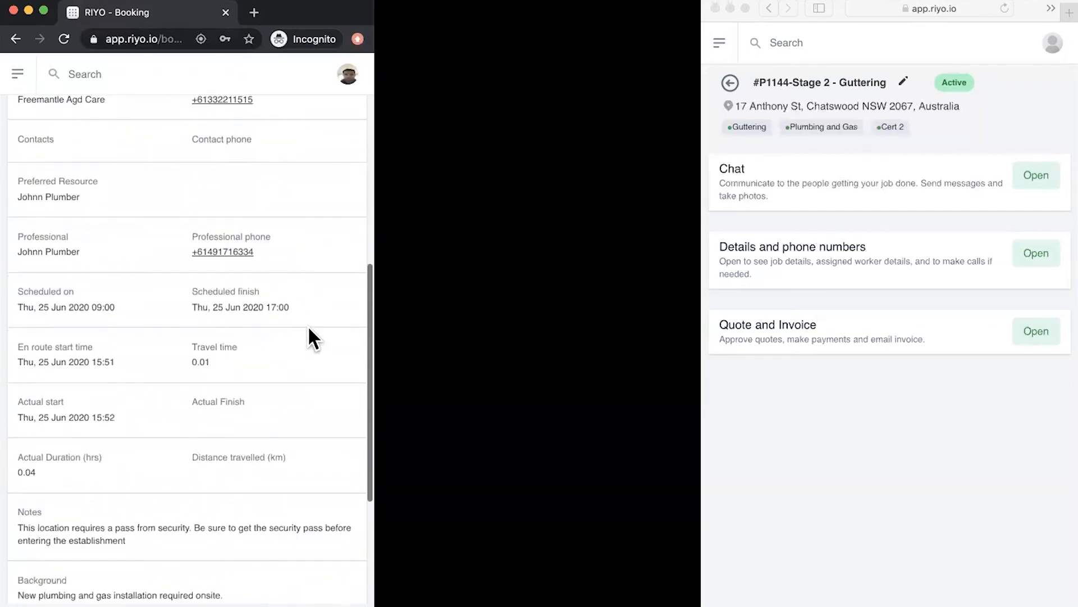
pyautogui.scroll(-4, 309, 328)
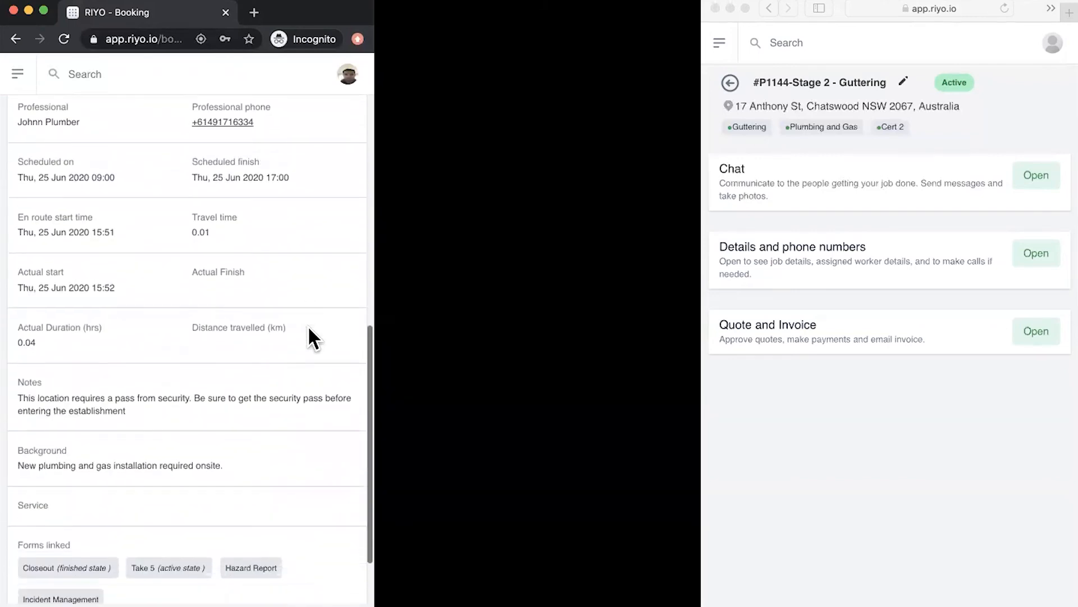
pyautogui.scroll(-1, 309, 328)
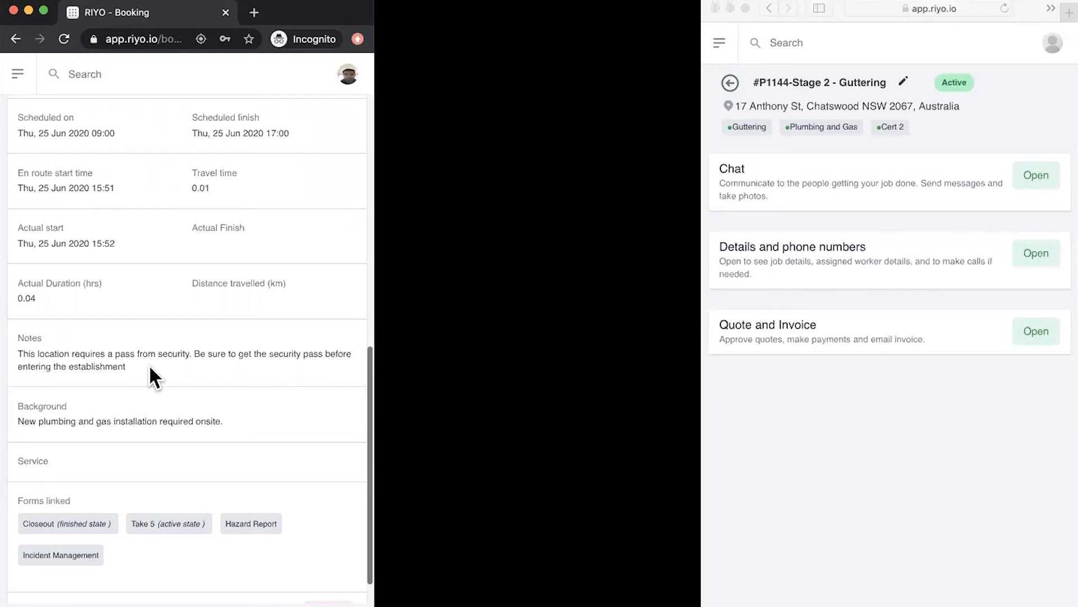
pyautogui.scroll(10, 185, 239)
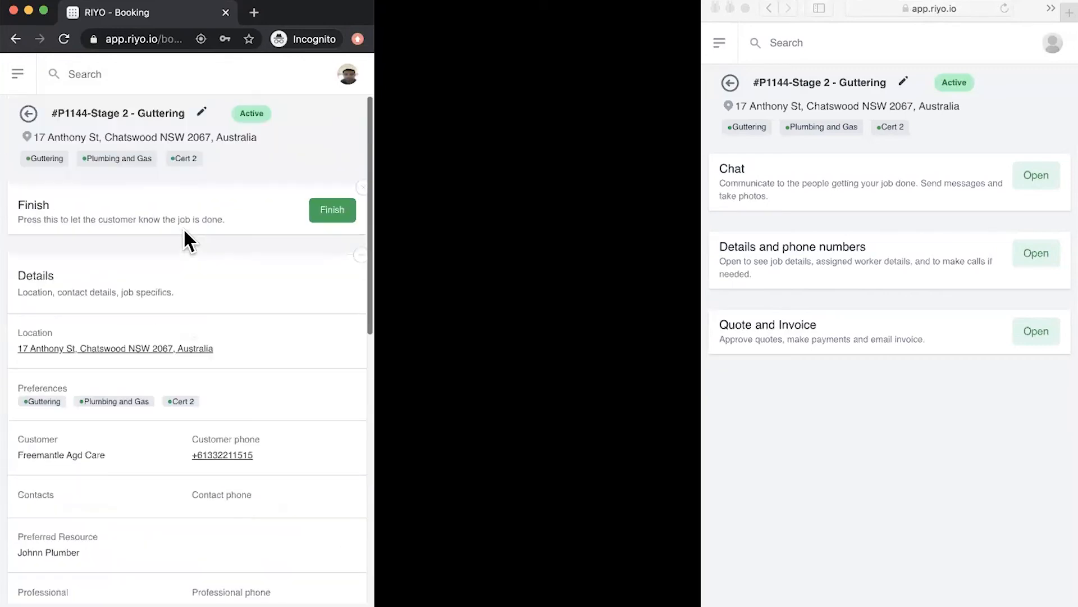
pyautogui.scroll(-10, 250, 308)
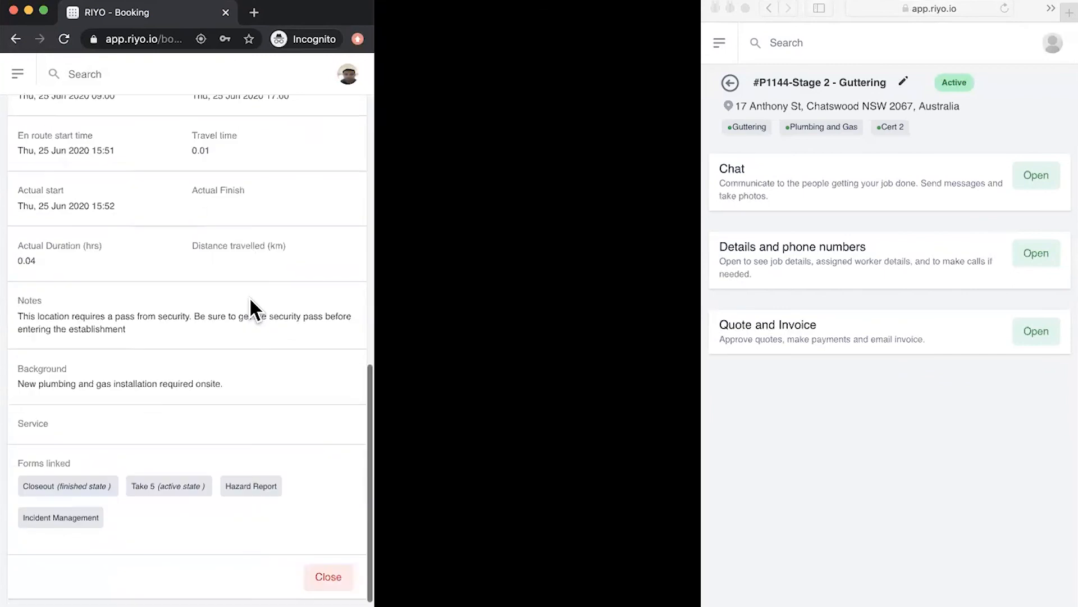
pyautogui.click(328, 574)
# - Open the technician's Quote and Invoice section and add the Time (15 minutes) line item with quantity 1
pyautogui.scroll(-2, 242, 398)
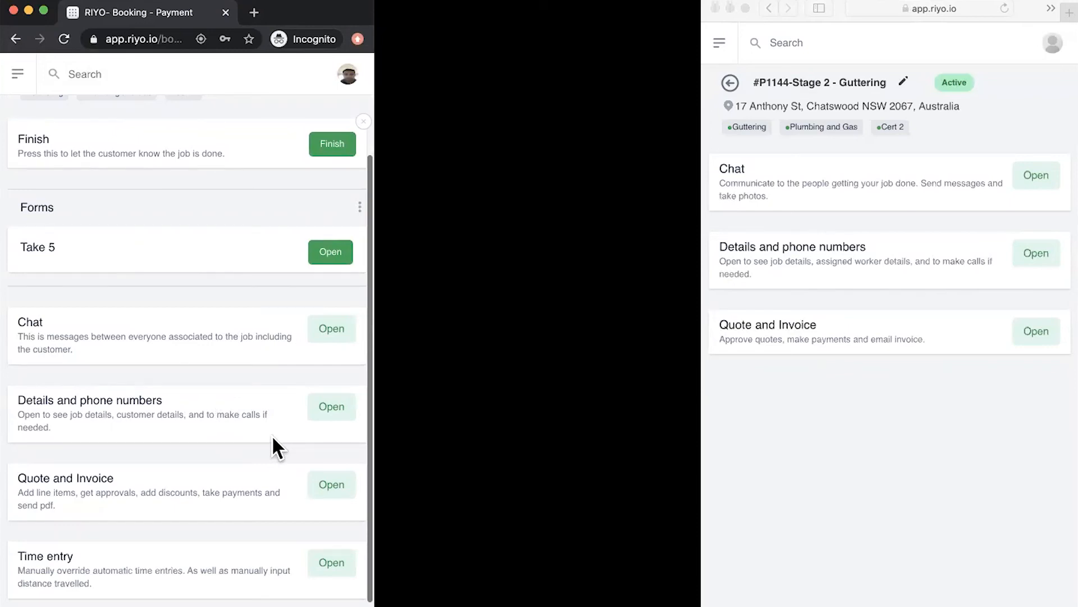
pyautogui.click(338, 483)
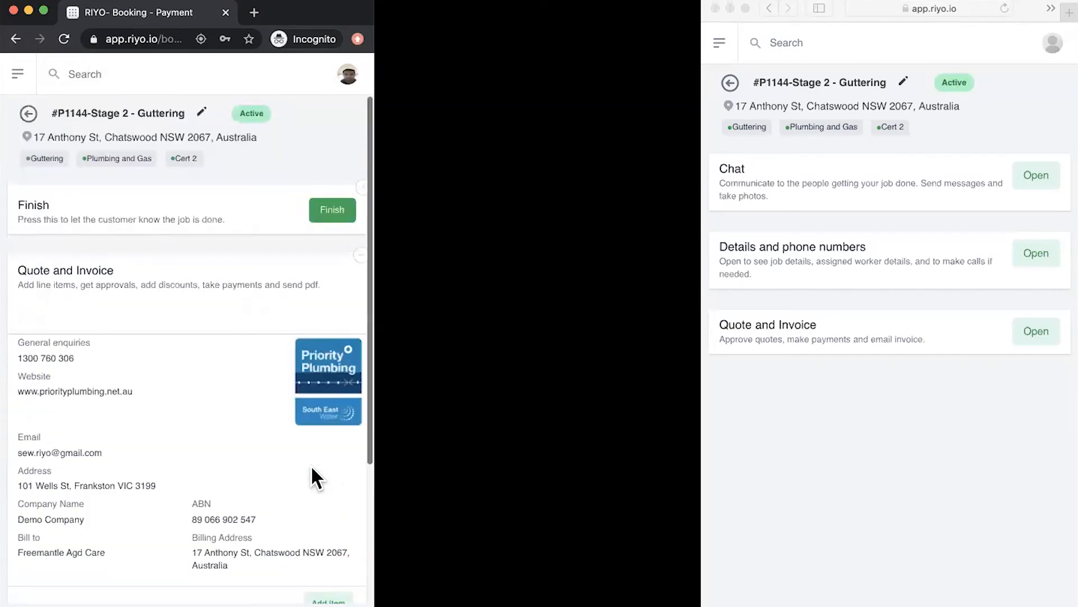
pyautogui.scroll(-5, 235, 410)
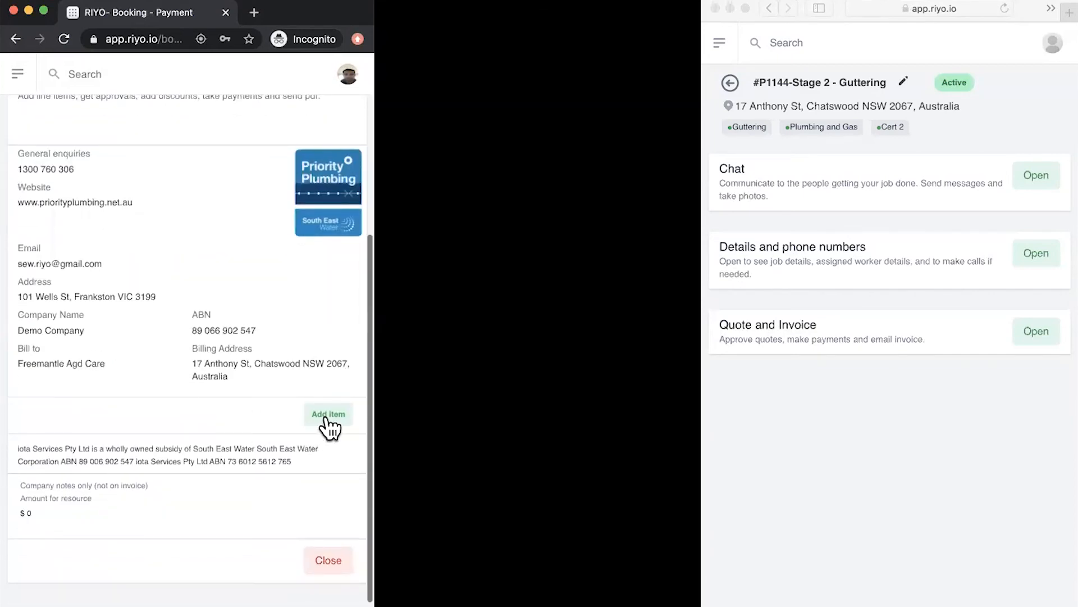
pyautogui.click(328, 416)
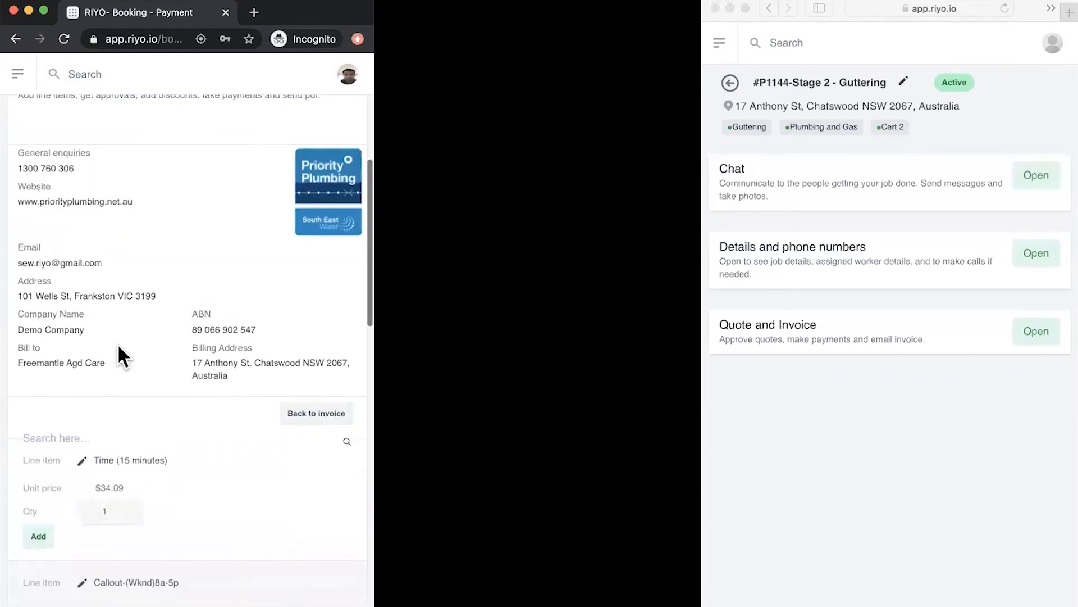
pyautogui.scroll(-2, 118, 355)
pyautogui.click(39, 430)
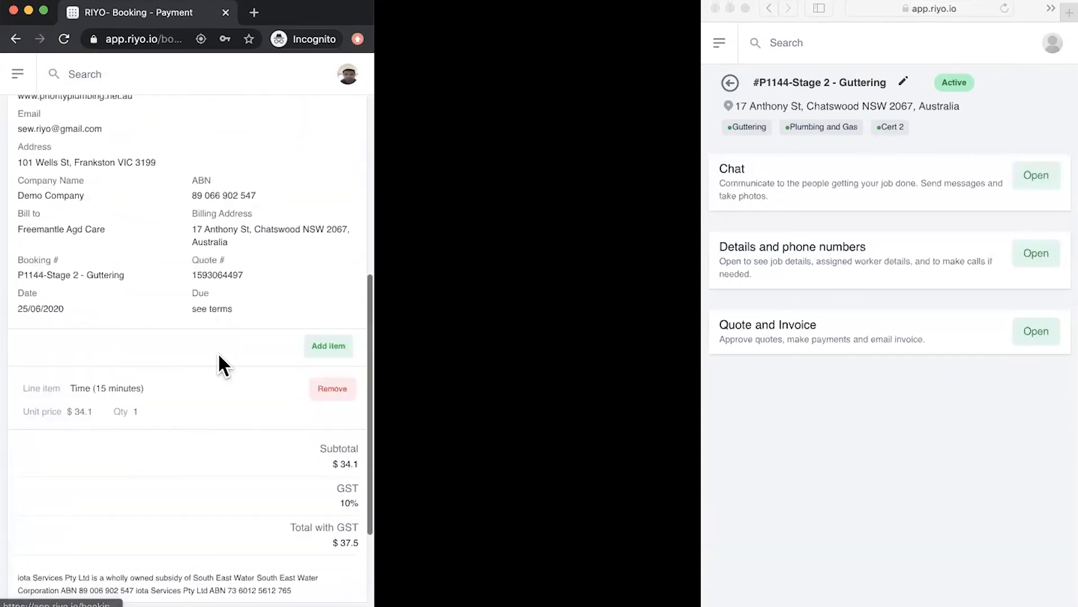
# - Review the quote totals, open Quote and Invoice in the customer's Safari window, and approve the quote
pyautogui.scroll(-3, 217, 351)
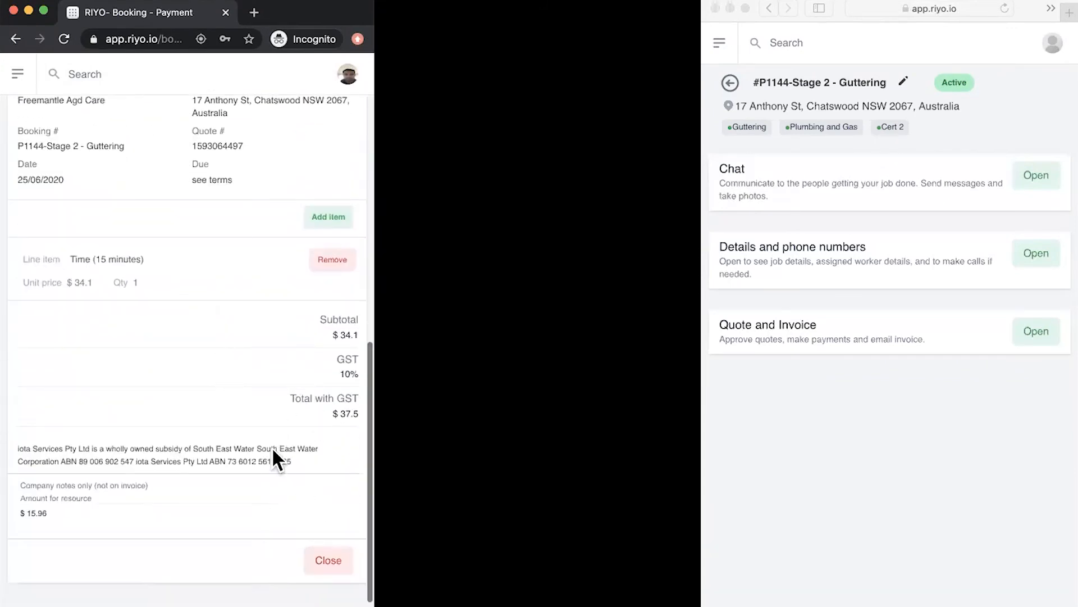
pyautogui.scroll(3, 181, 359)
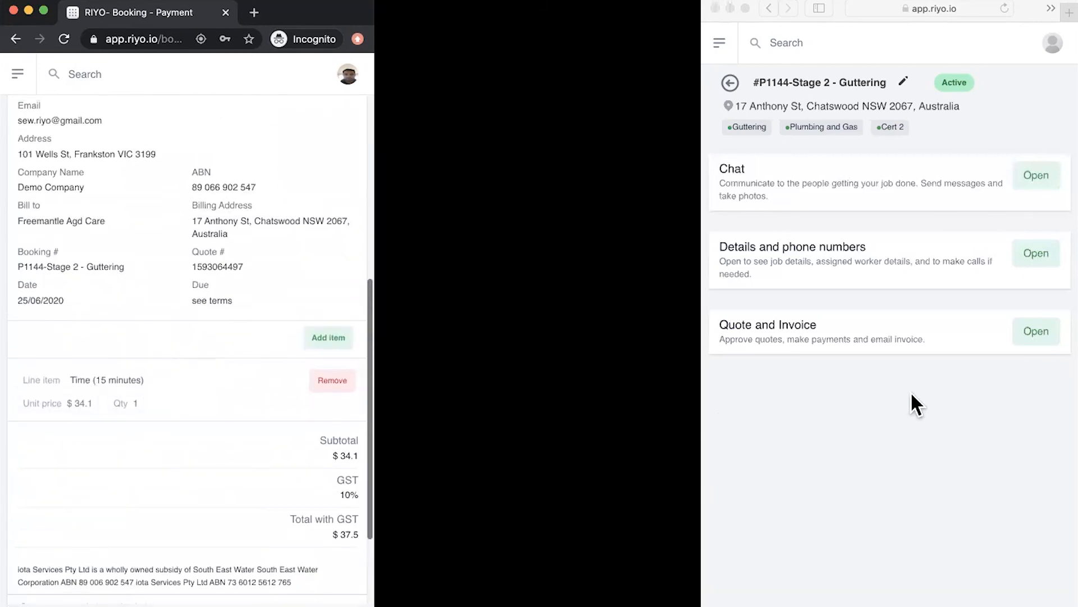
pyautogui.click(1005, 116)
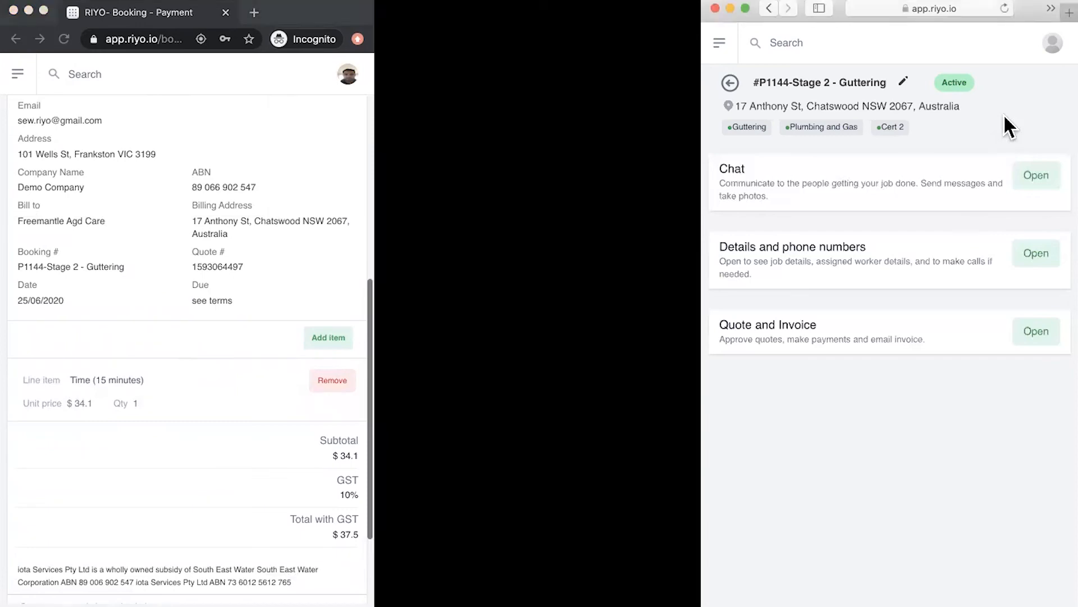
pyautogui.click(1035, 333)
pyautogui.scroll(-1, 888, 399)
pyautogui.scroll(-5, 880, 402)
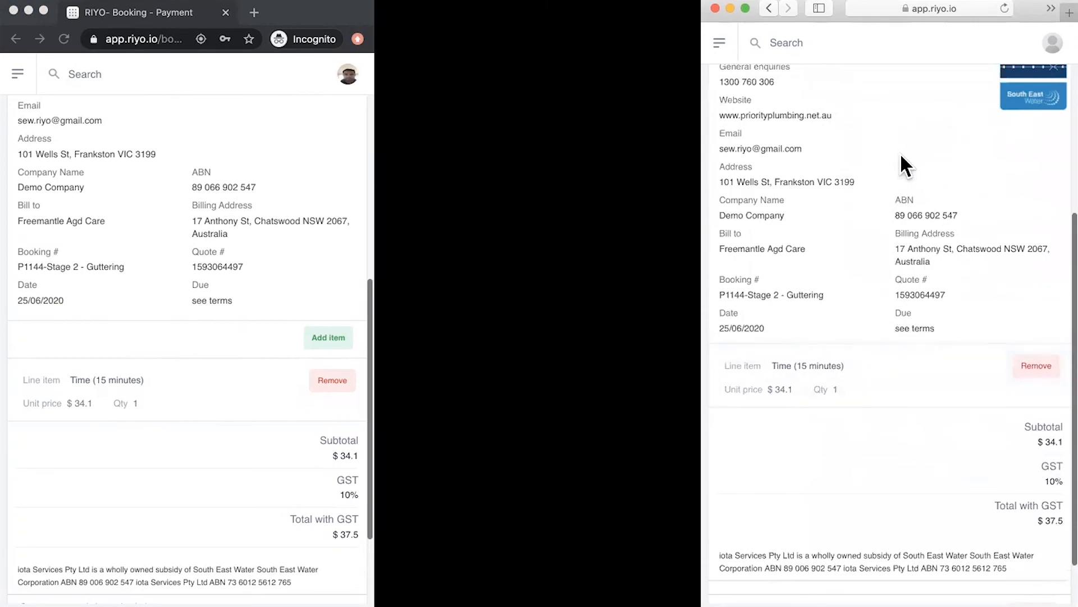
pyautogui.scroll(4, 900, 153)
pyautogui.click(780, 154)
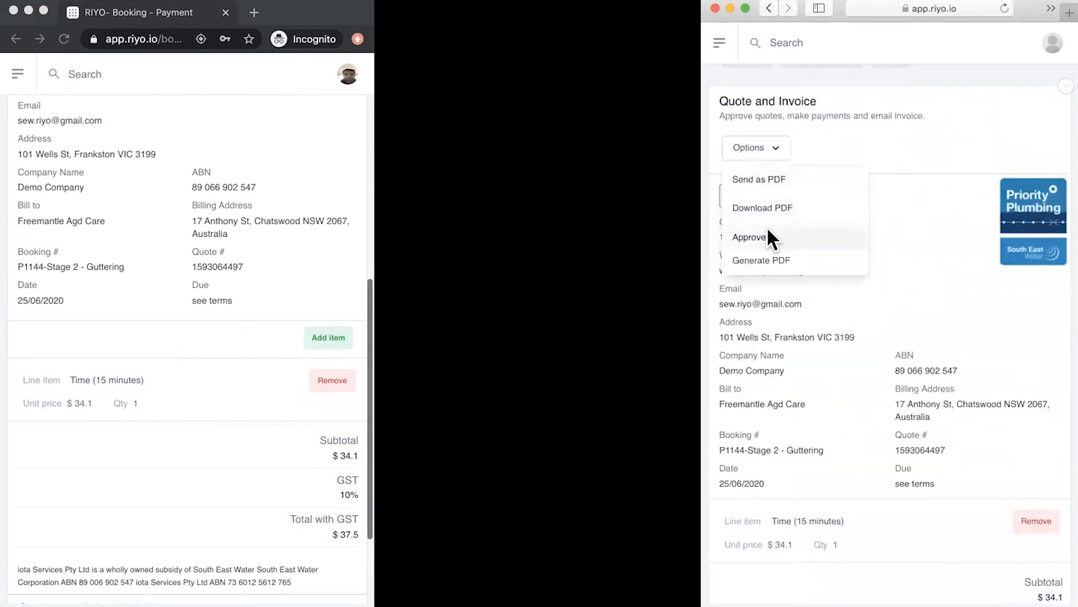
pyautogui.click(767, 228)
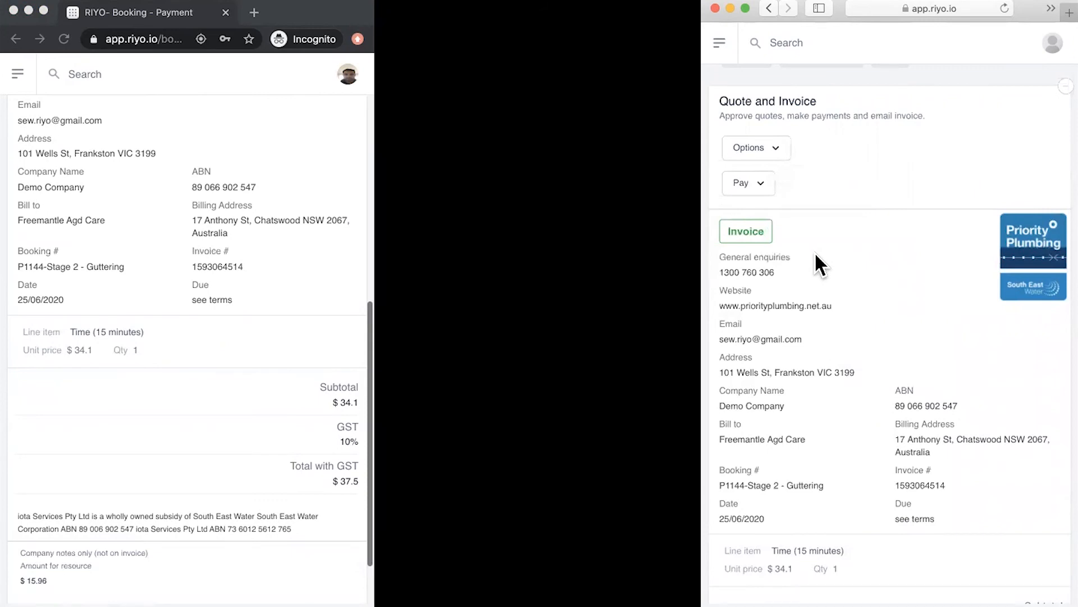
# - Check the customer's payment options for the approved invoice, review its totals, and close the invoice in both windows
pyautogui.click(767, 185)
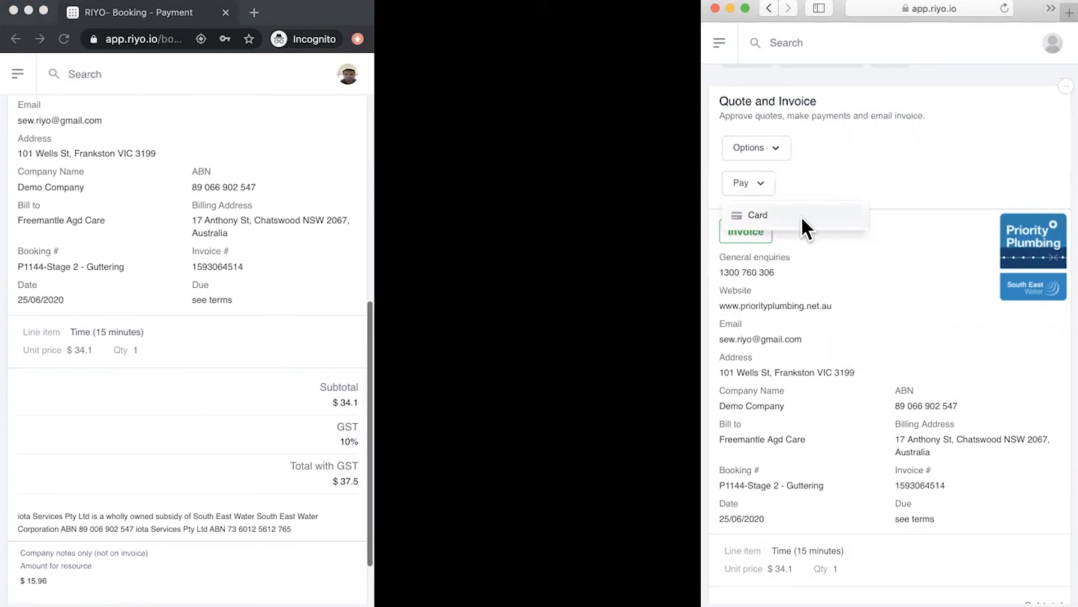
pyautogui.click(825, 348)
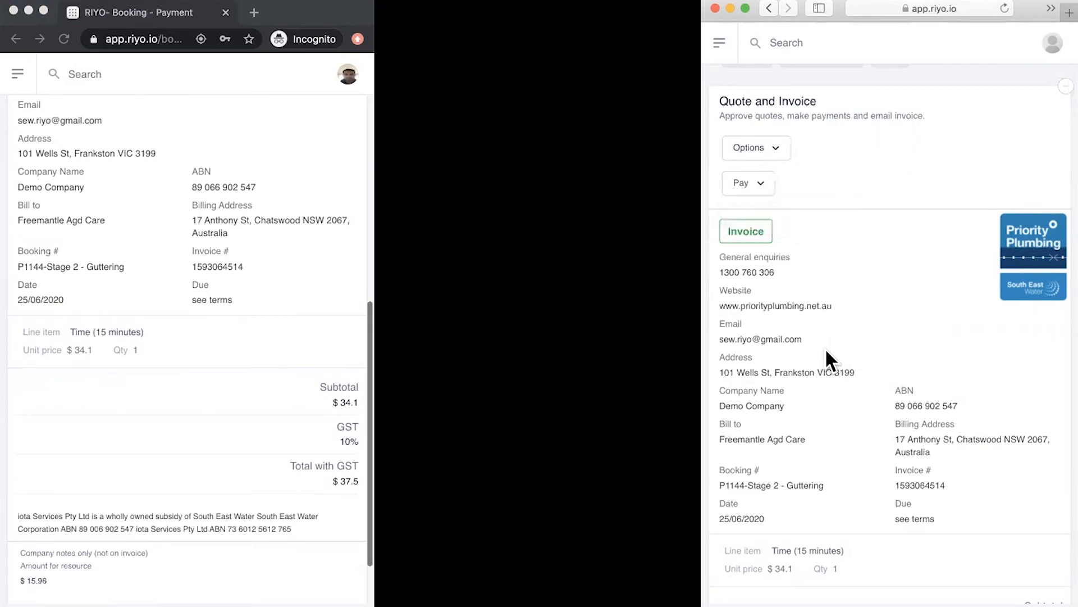
pyautogui.scroll(-5, 865, 449)
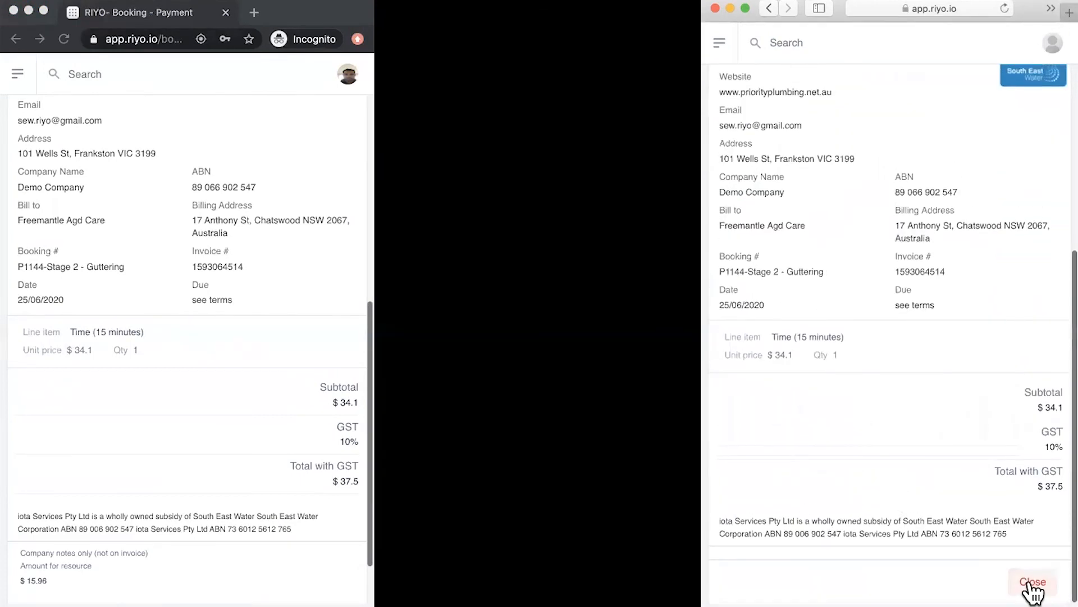
pyautogui.click(1033, 584)
pyautogui.scroll(-3, 169, 522)
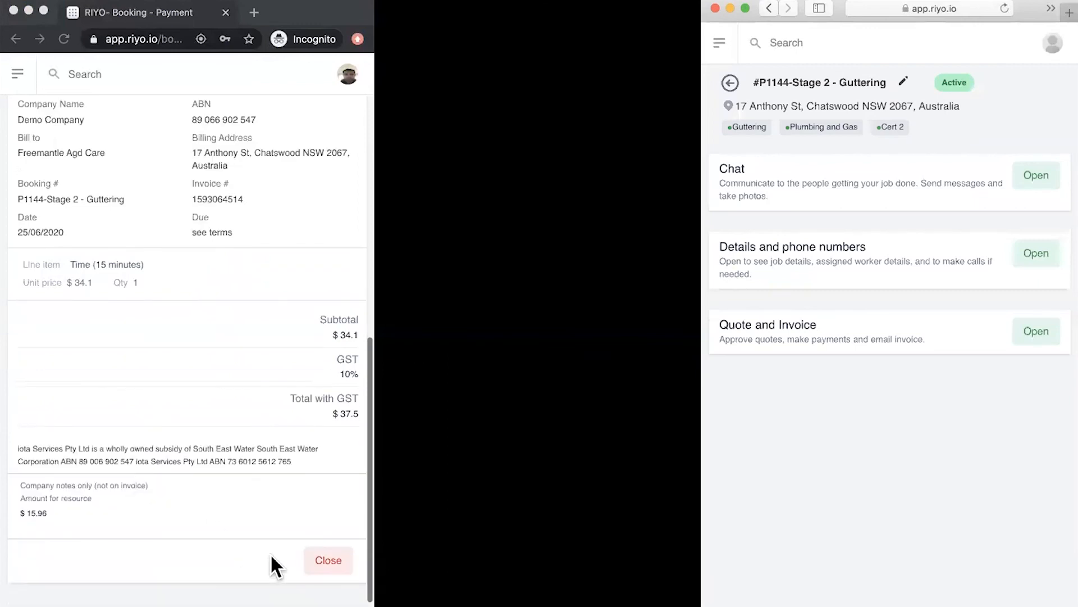
pyautogui.click(328, 559)
# - Open the technician's Time entry section and set the dispatched time to 08:30 am and start time to 09:00 am
pyautogui.scroll(-2, 209, 394)
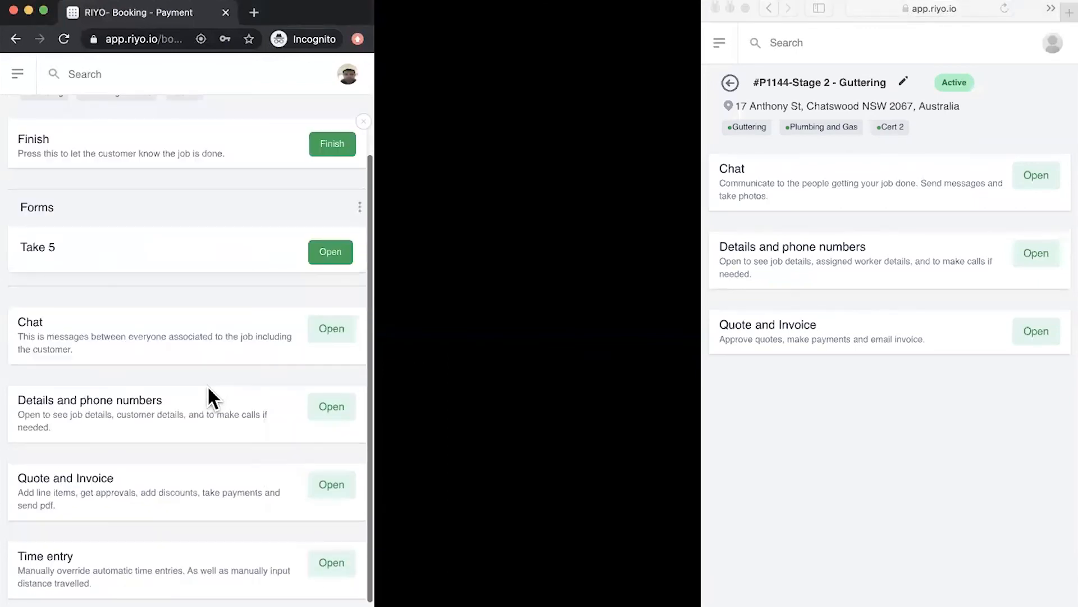
pyautogui.click(331, 564)
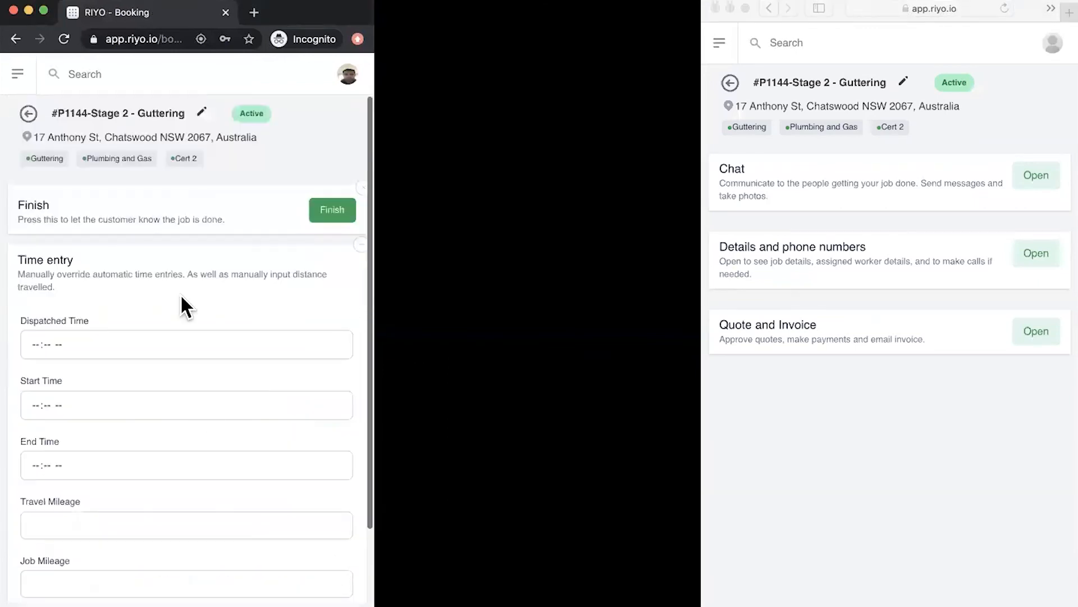
pyautogui.scroll(-3, 194, 295)
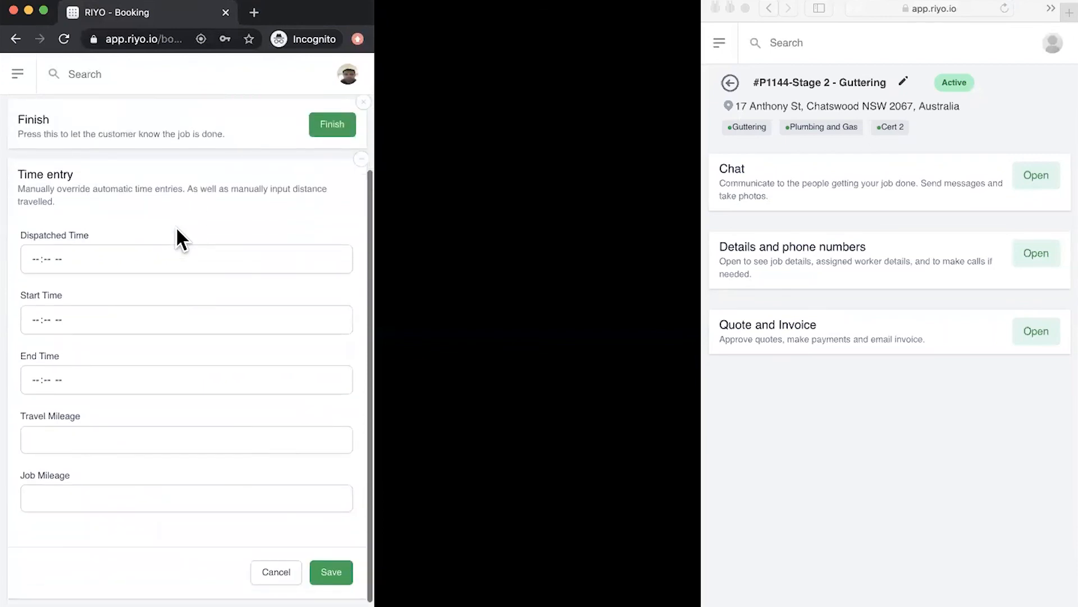
pyautogui.click(34, 258)
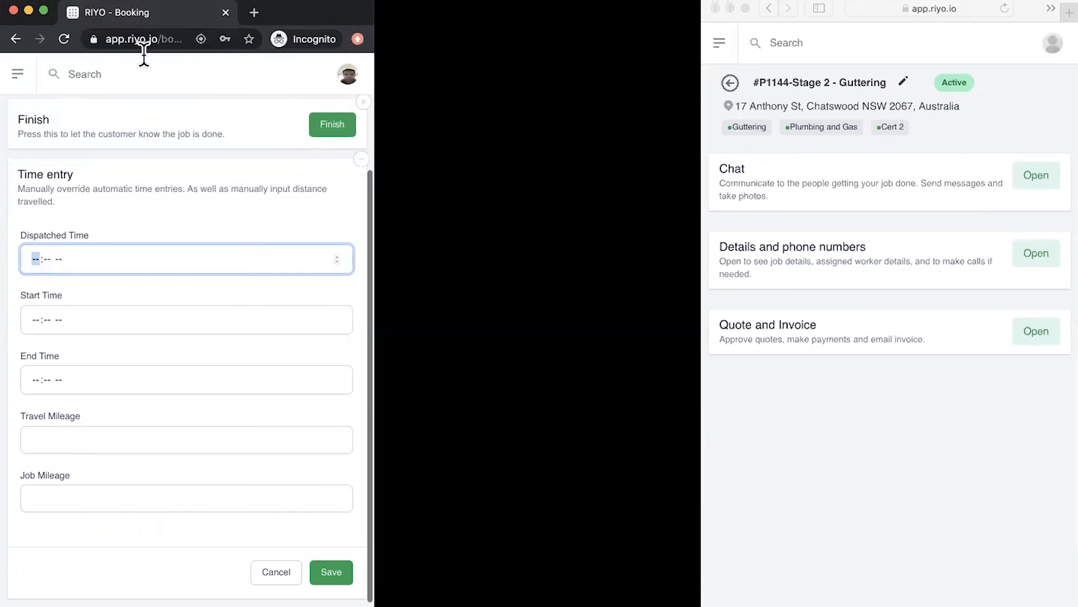
pyautogui.write('08:30 am')
pyautogui.press('Tab')
pyautogui.write('09:00 ')
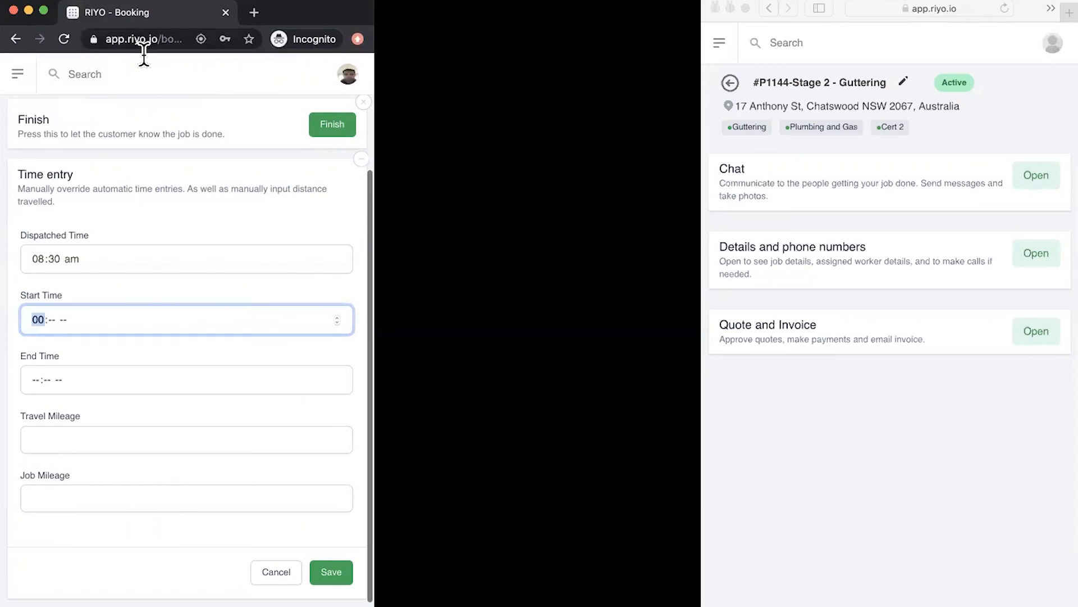
pyautogui.write('am')
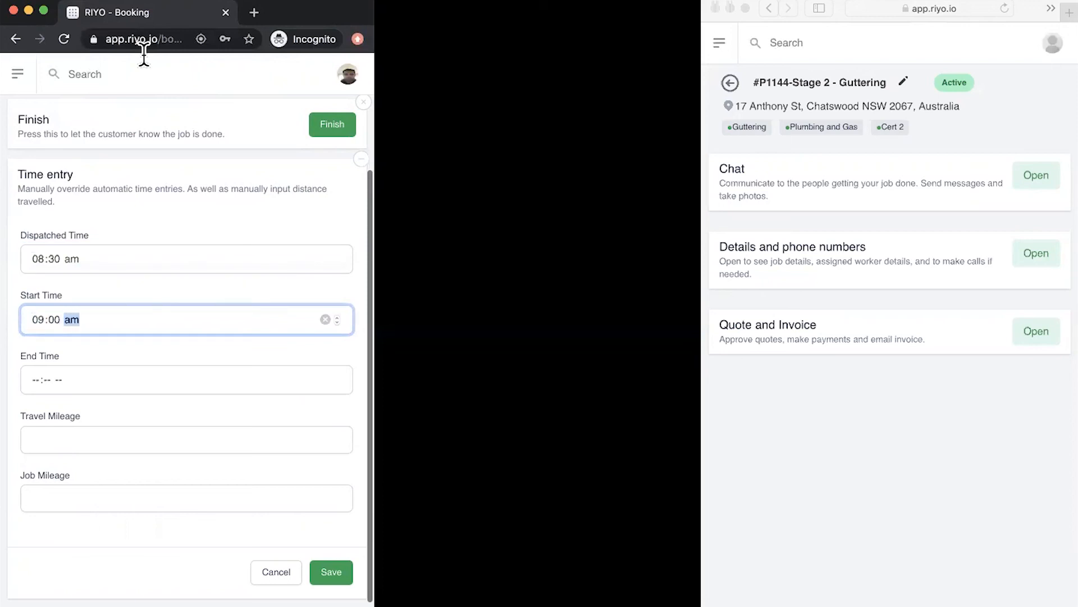
# - Set the end time to 05:00 am, travel mileage to 10 and job mileage to 5, and save the time entry
pyautogui.press('Tab')
pyautogui.write('05:')
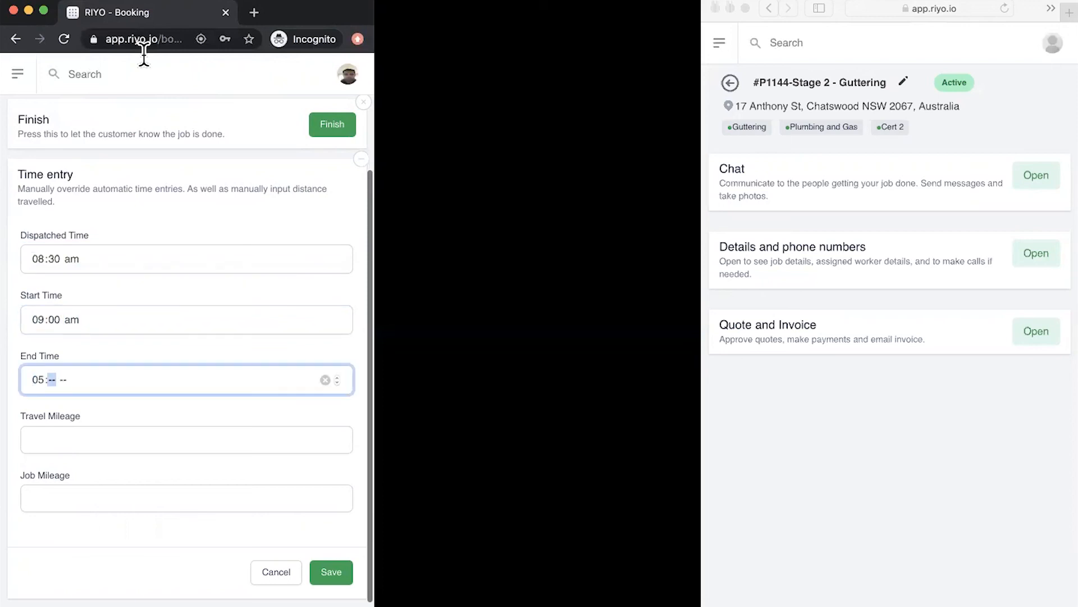
pyautogui.write('00 am')
pyautogui.press('Tab')
pyautogui.write('1')
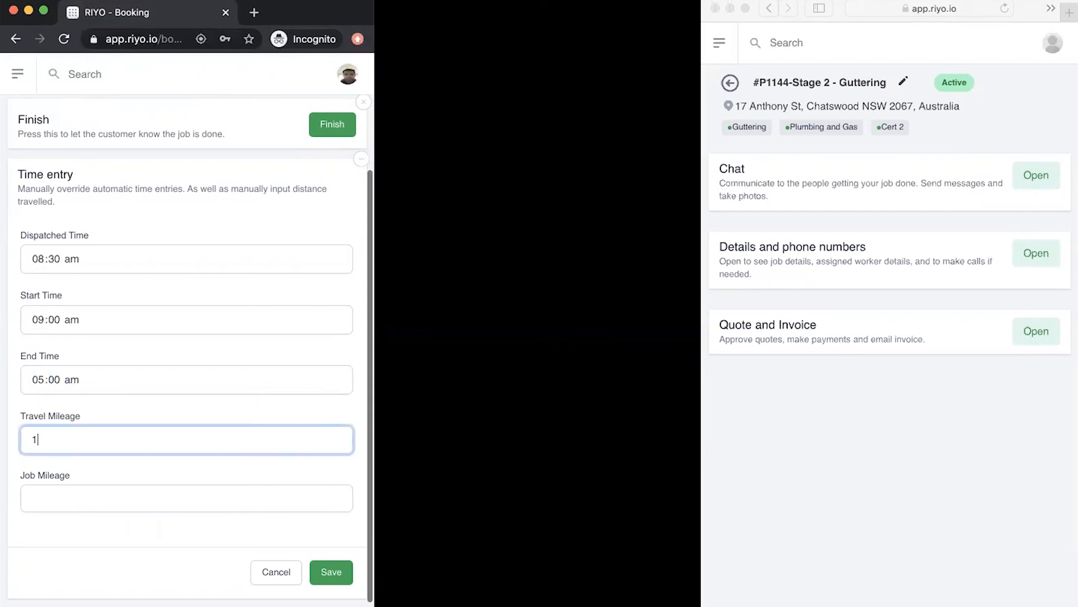
pyautogui.write('0')
pyautogui.press('Tab')
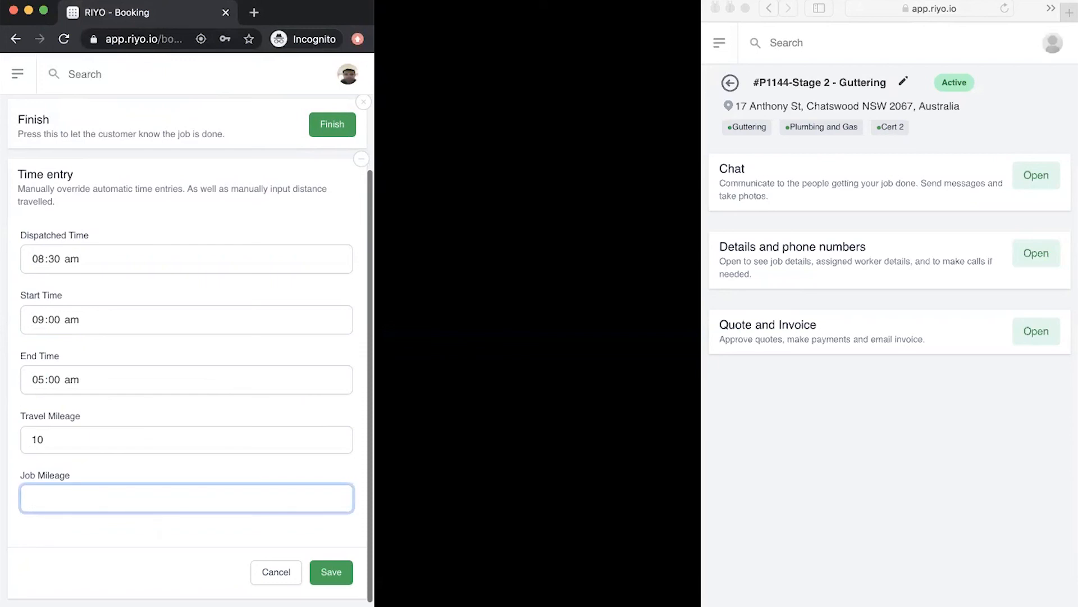
pyautogui.write('5')
pyautogui.click(336, 571)
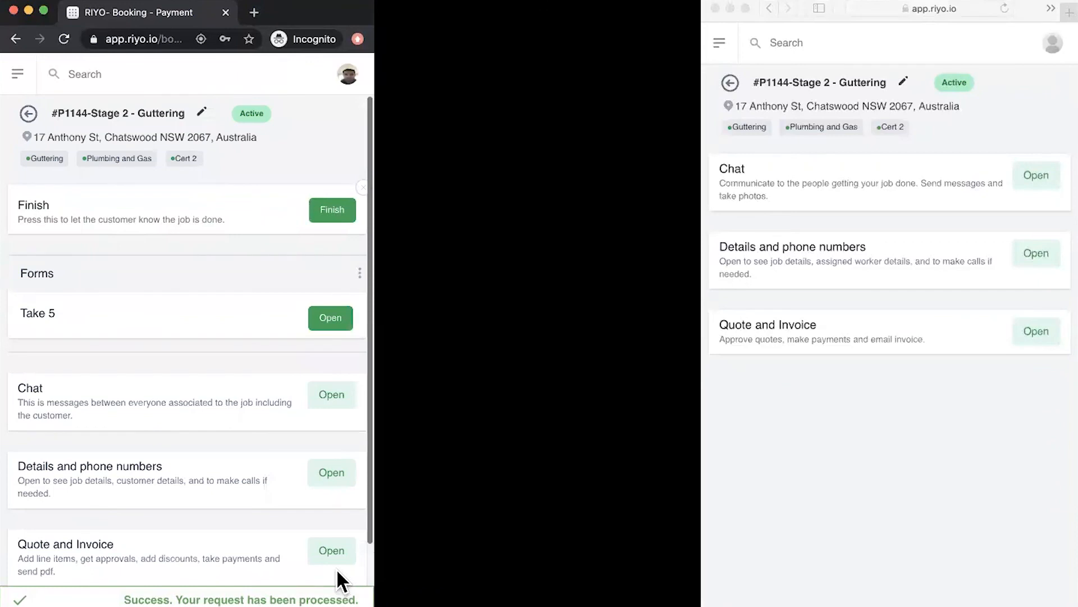
# - Mark the technician's booking P1144-Stage 2 - Guttering as finished
pyautogui.scroll(-2, 200, 387)
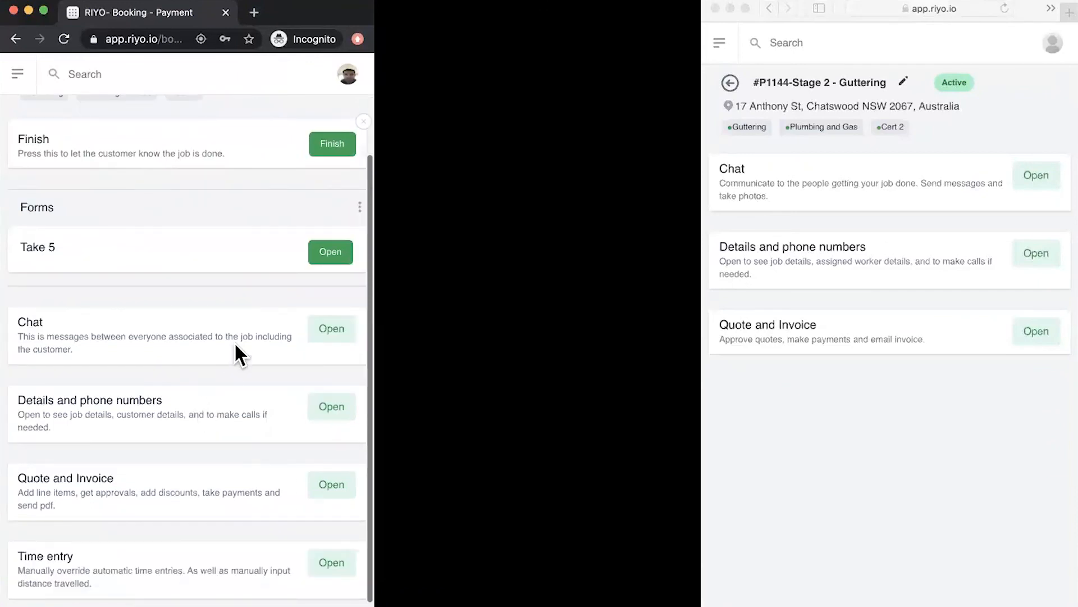
pyautogui.scroll(2, 239, 345)
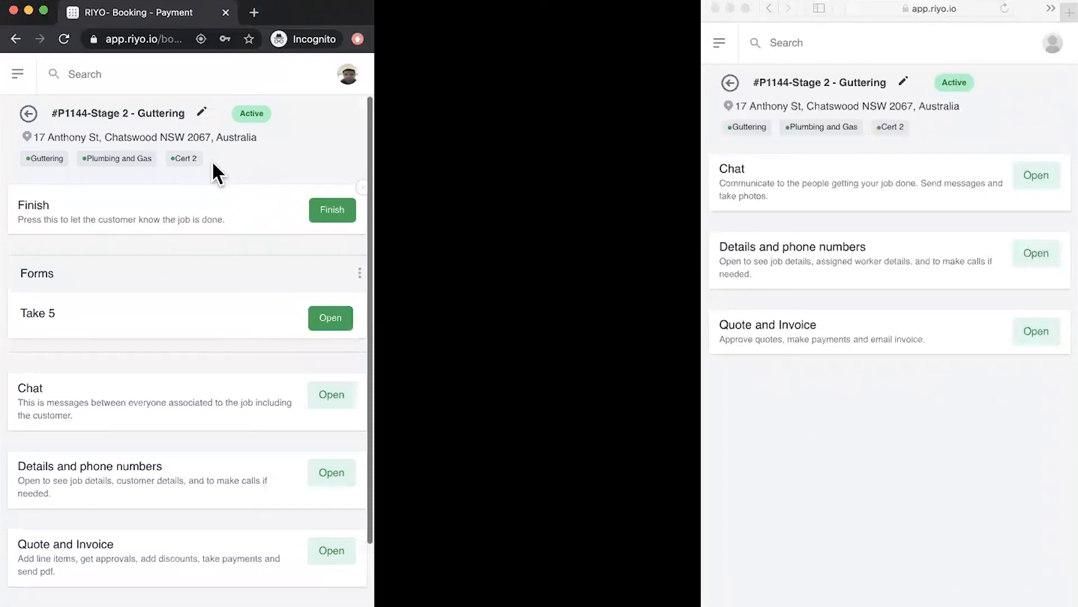
pyautogui.click(332, 211)
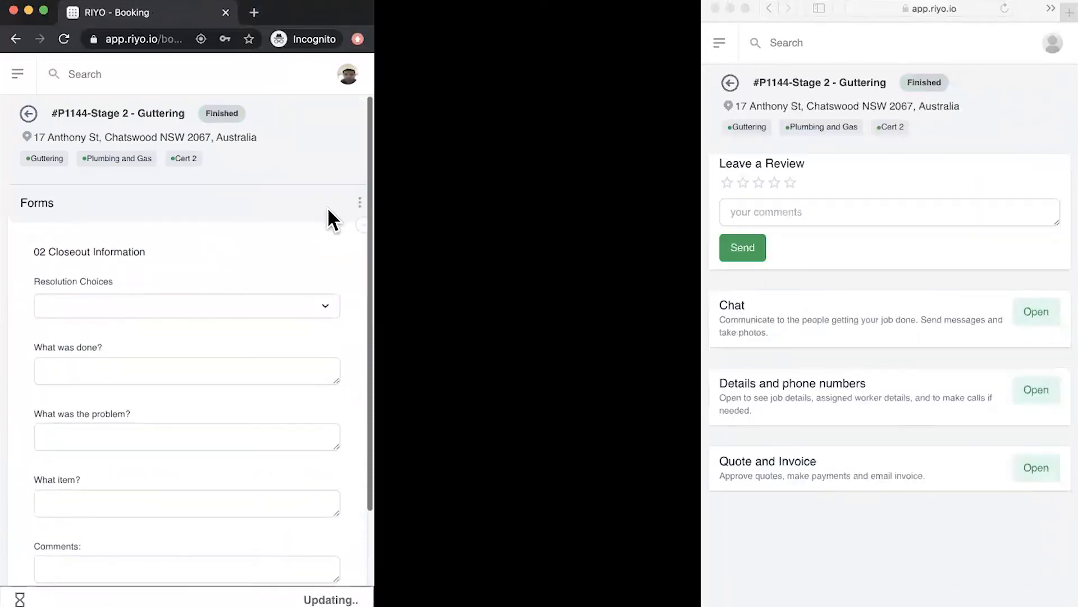
# - Choose Fire Service as the resolution in the Closeout Information form and submit the form
pyautogui.scroll(-2, 306, 157)
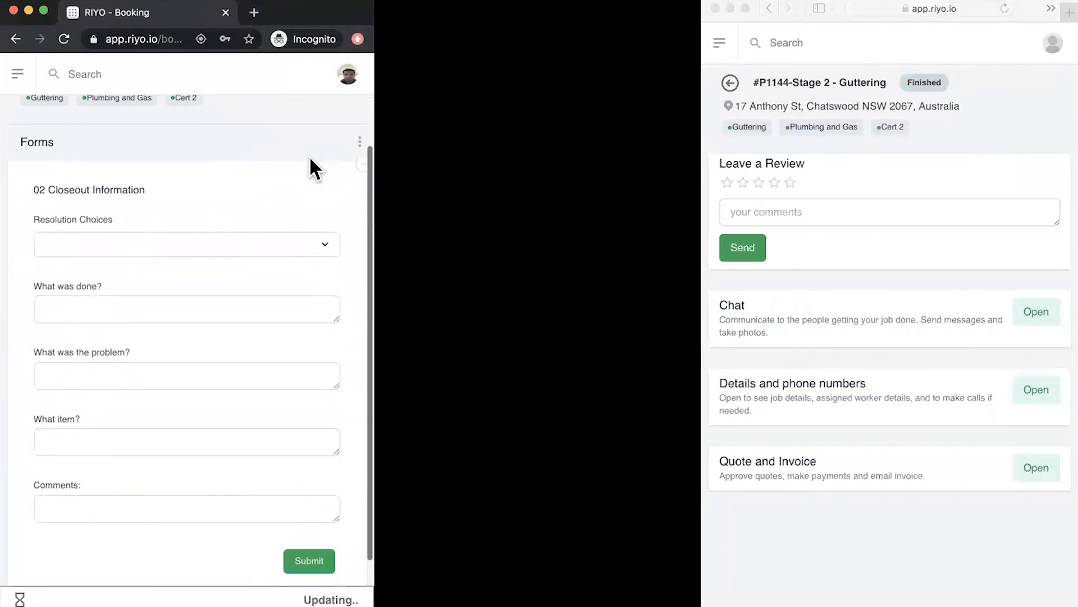
pyautogui.scroll(-1, 309, 158)
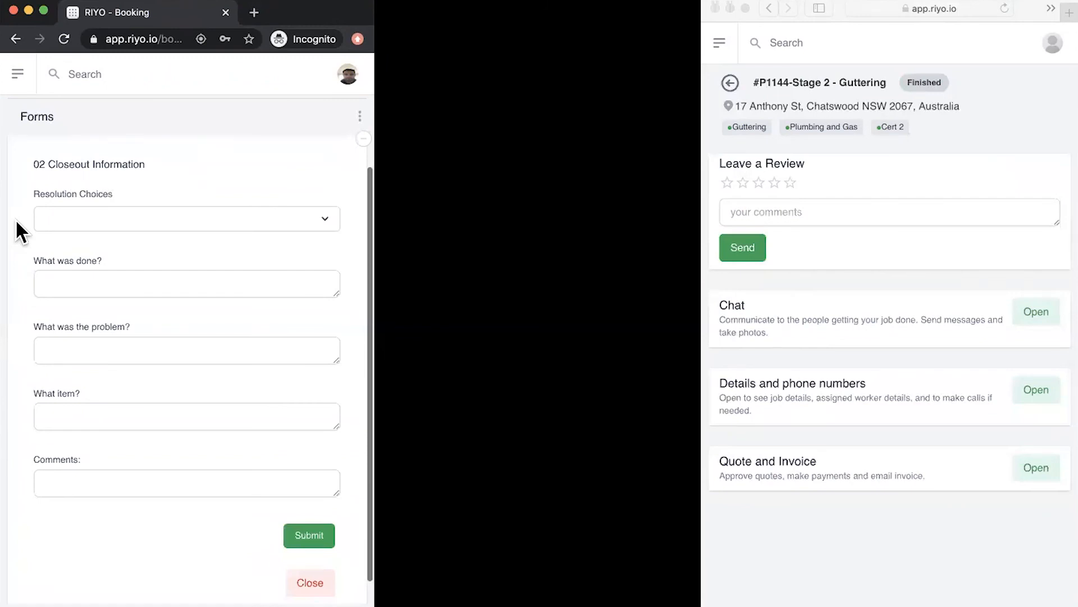
pyautogui.click(175, 225)
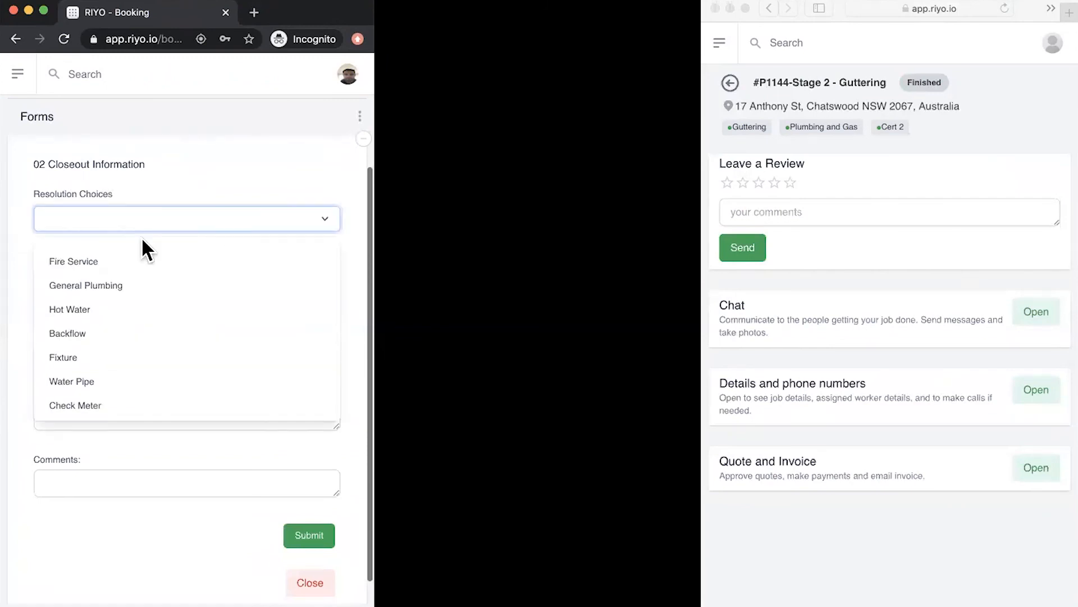
pyautogui.click(109, 260)
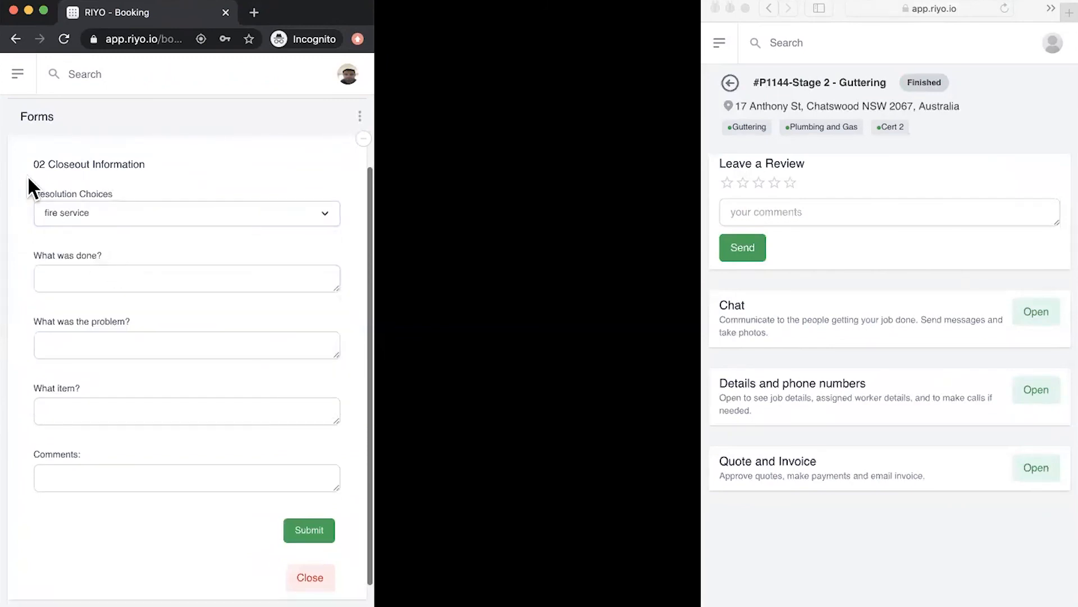
pyautogui.click(310, 531)
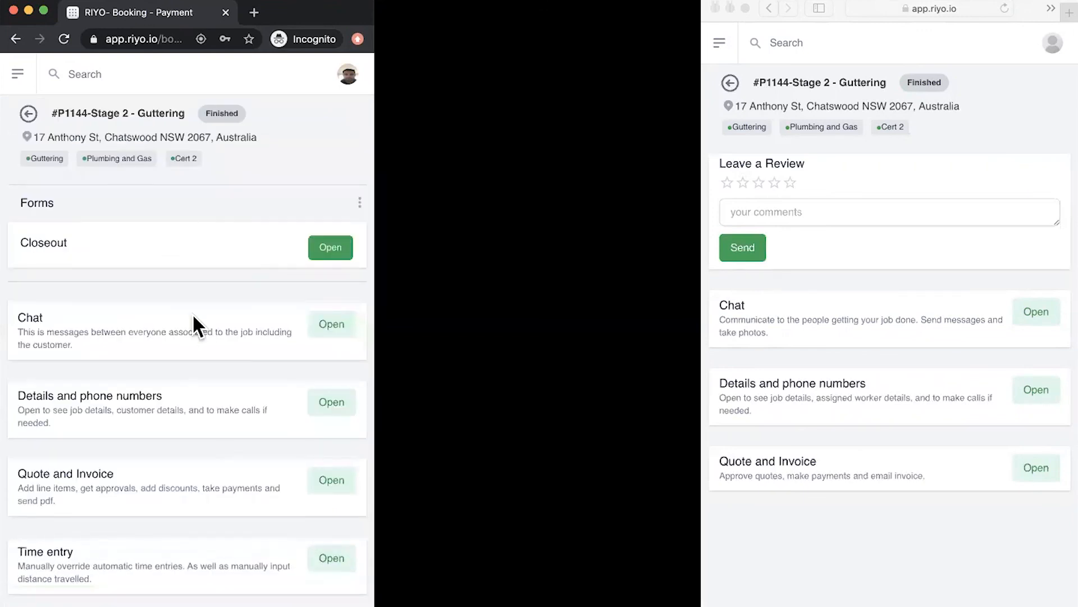
# - Send a five-star review with the comment "fantastic service!!" from the customer's Safari window
pyautogui.click(989, 107)
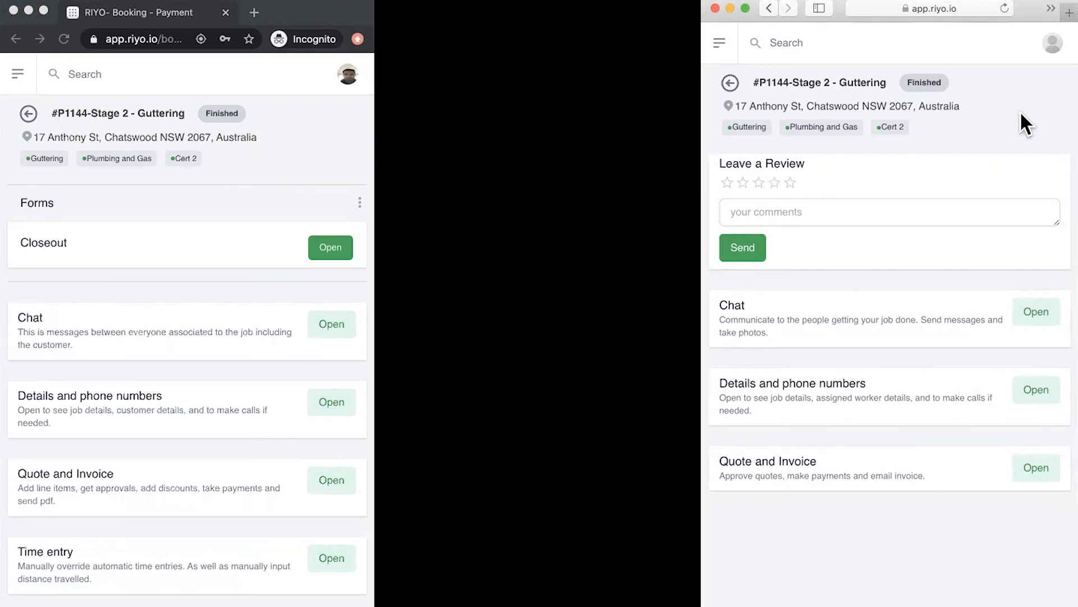
pyautogui.click(791, 184)
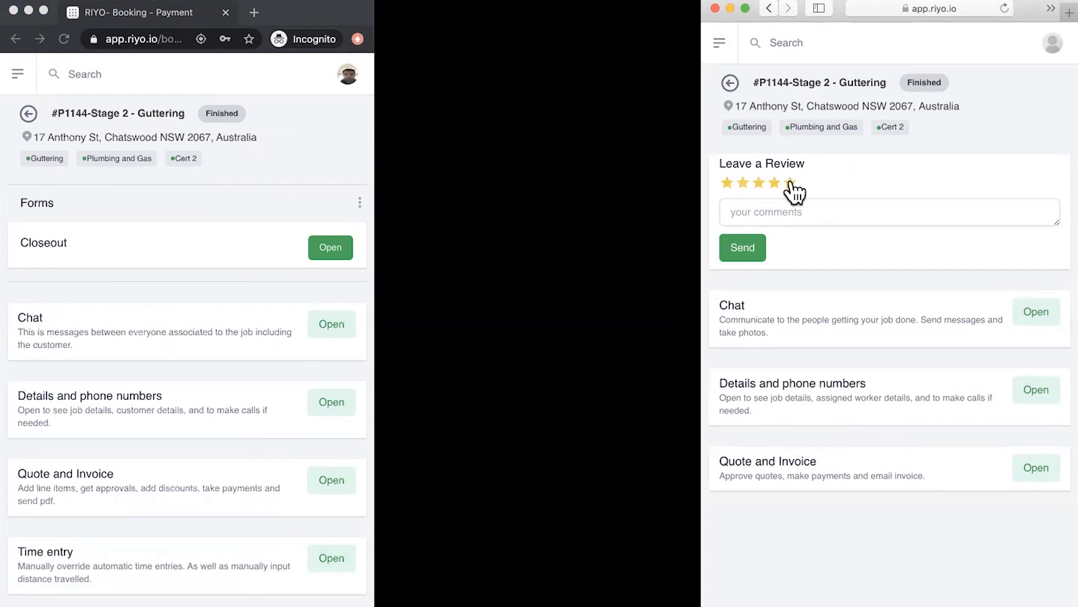
pyautogui.click(825, 205)
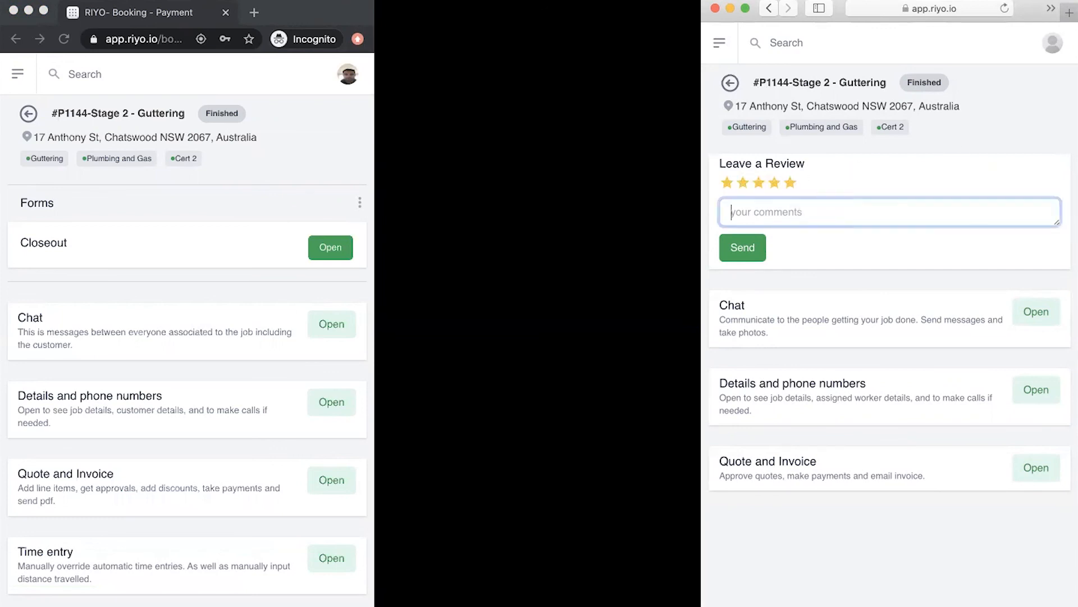
pyautogui.write('fantasd')
pyautogui.press('BackSpace')
pyautogui.write('tic service!!')
pyautogui.click(741, 254)
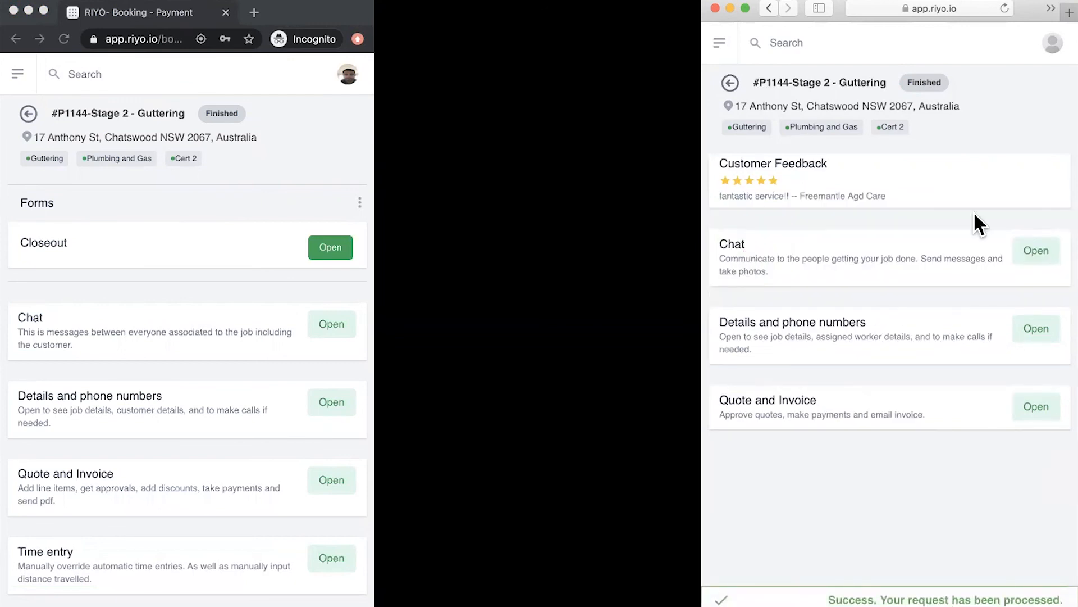